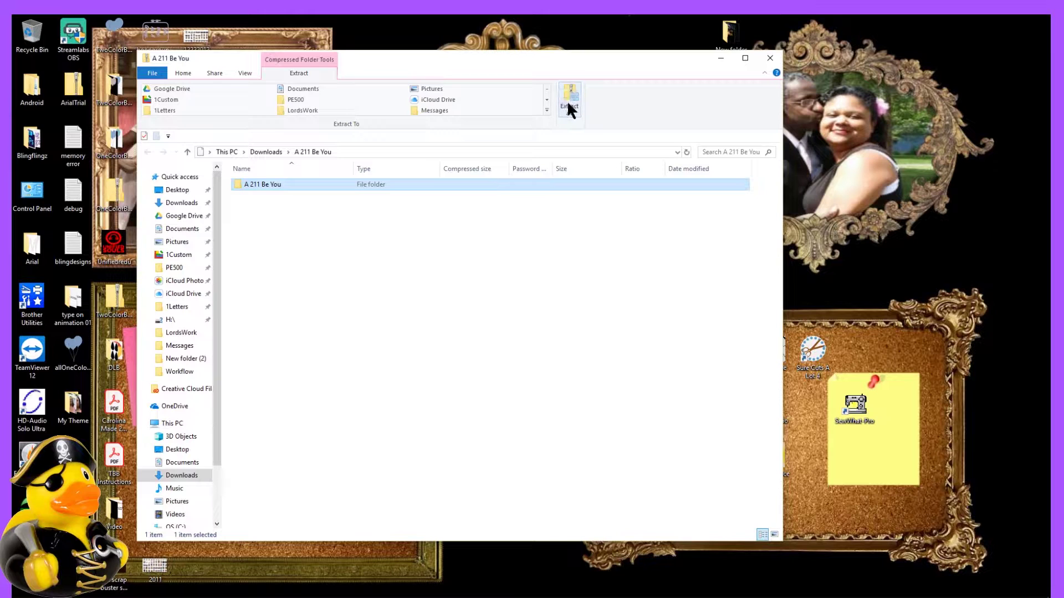
Extract the A 211 Be You archive to its Downloads folder with extracted files shown, and open the inner A 211 Be You folder.
click(567, 101)
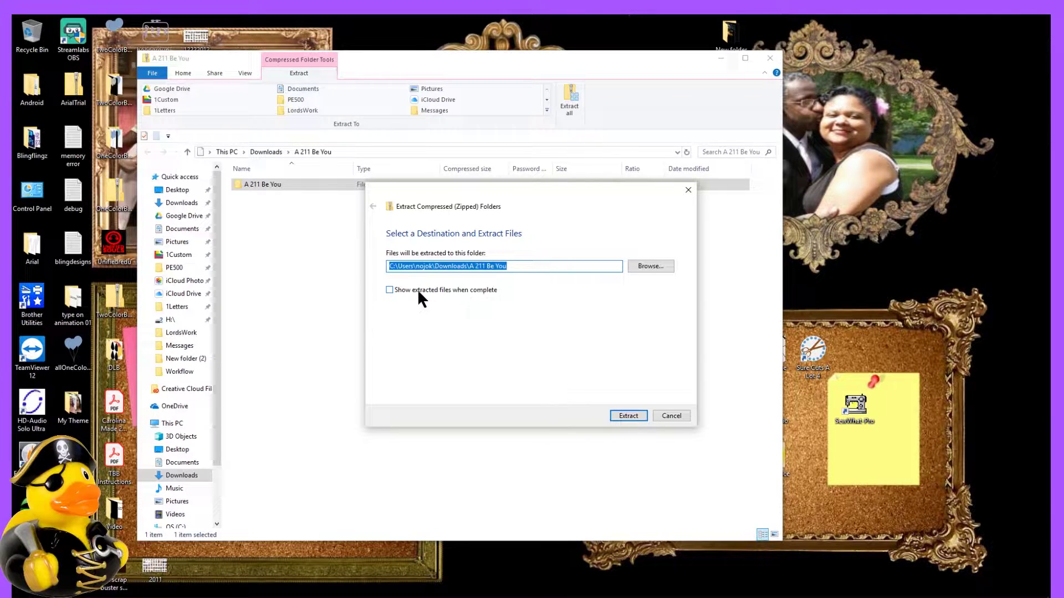
click(389, 291)
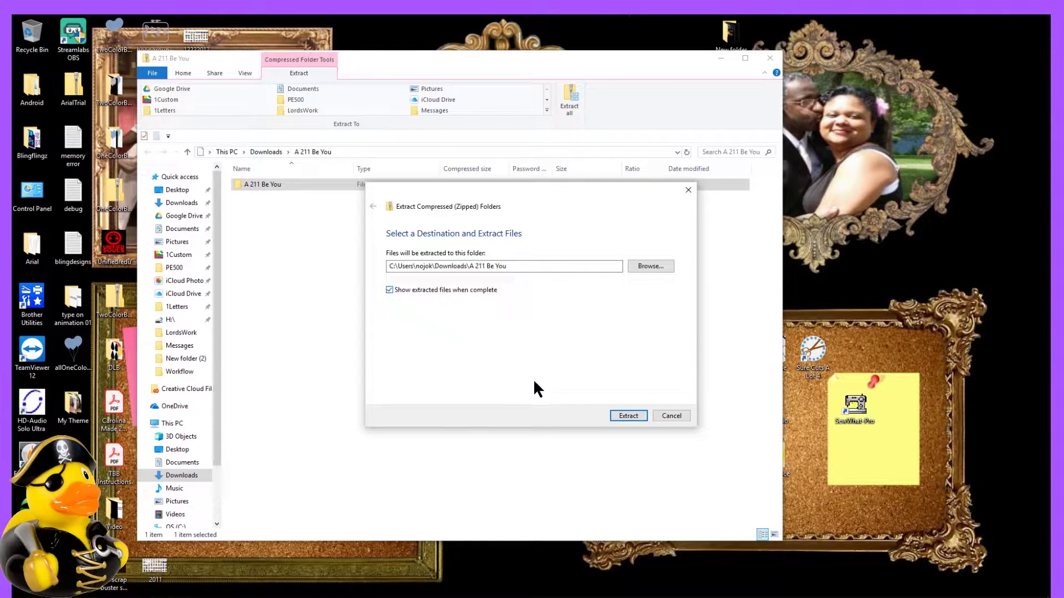
click(621, 416)
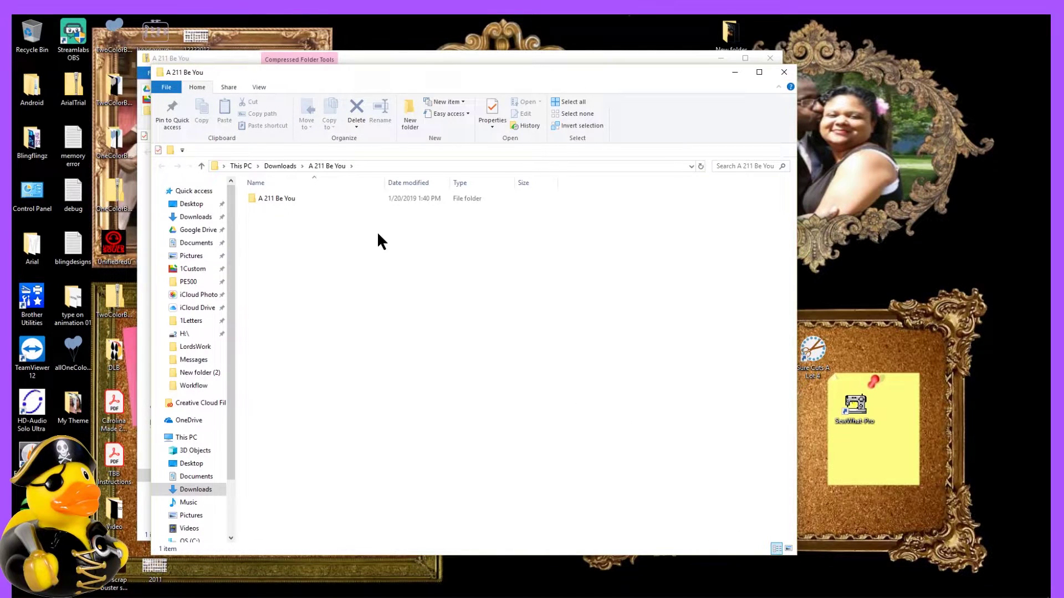
click(265, 197)
double_click(265, 201)
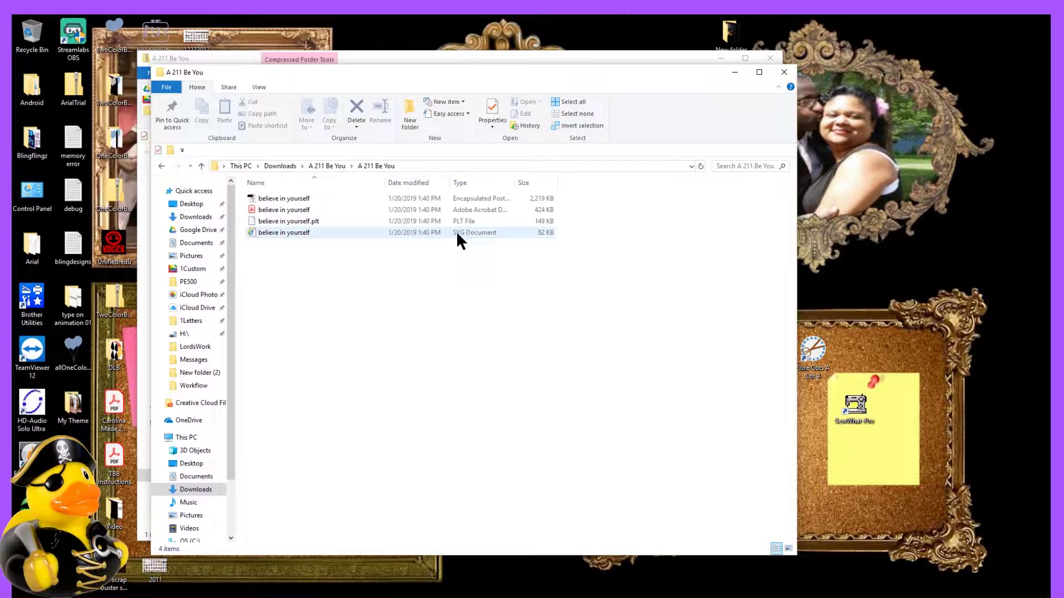
Check which programs are offered for opening the believe in yourself SVG document.
click(317, 232)
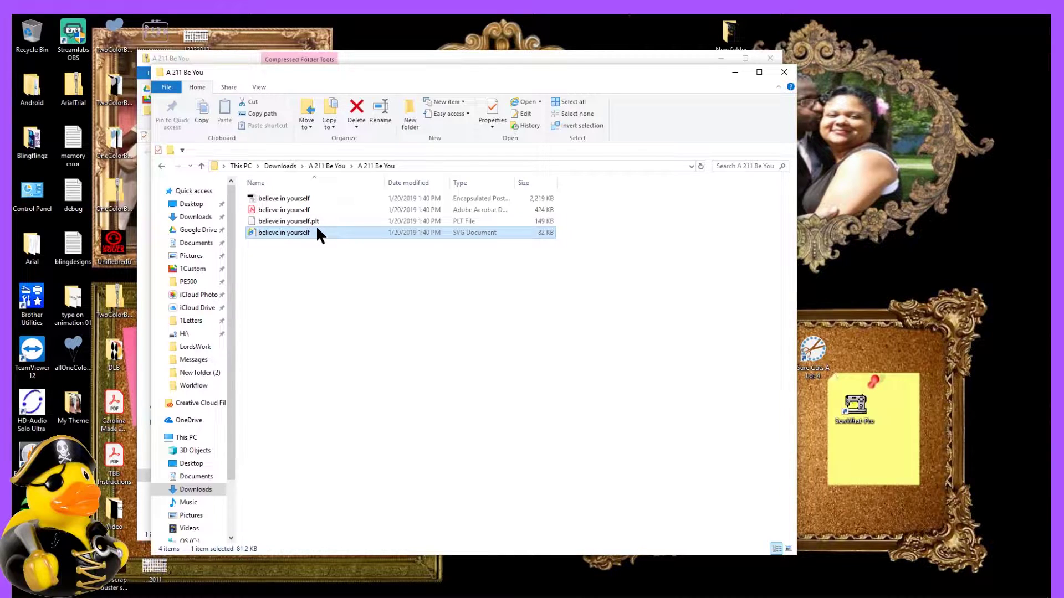
right_click(317, 233)
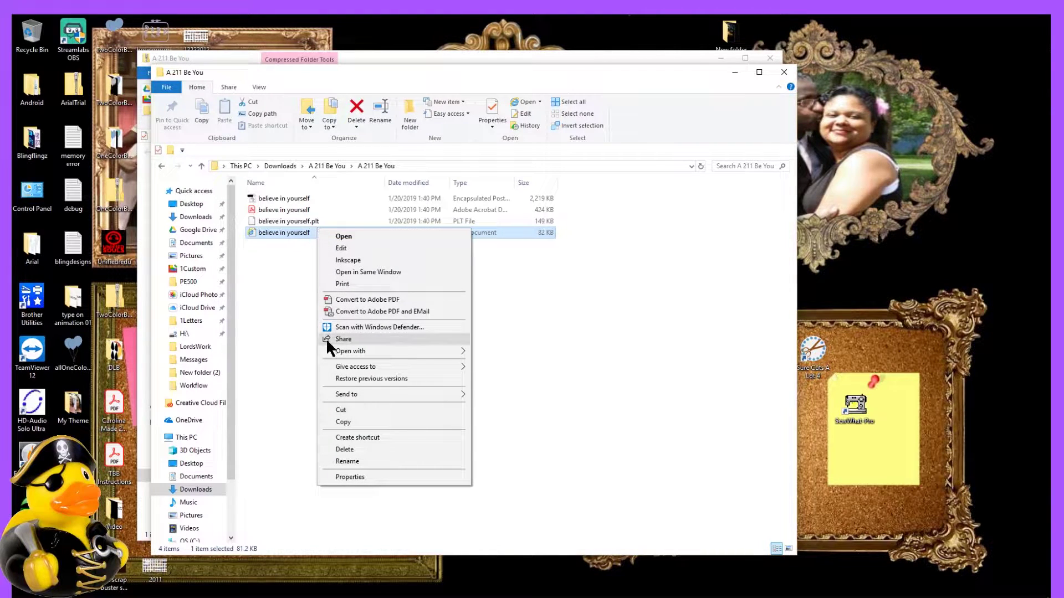
mouse_move(334, 353)
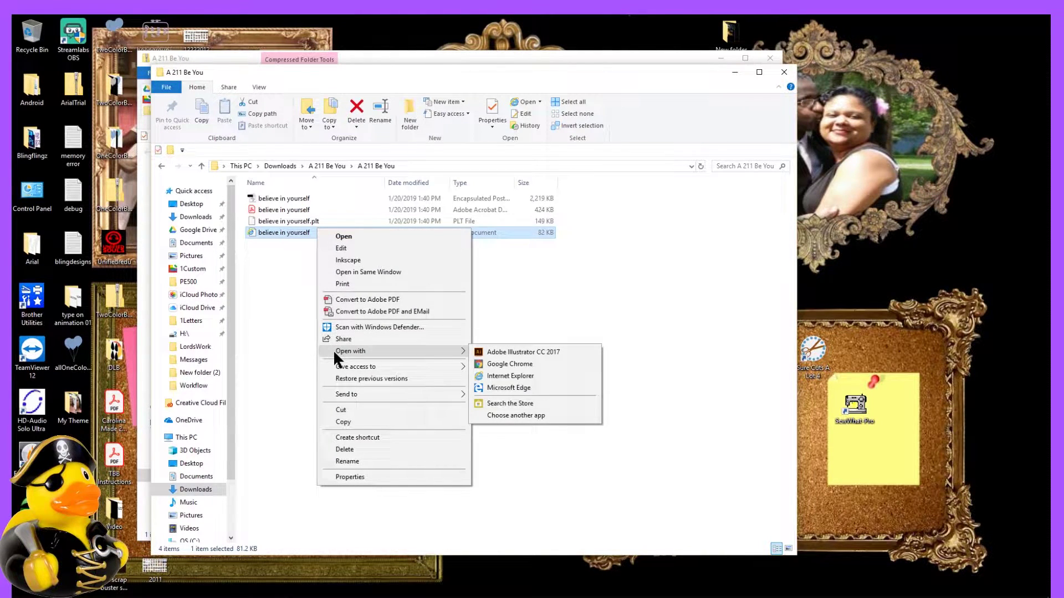
click(281, 333)
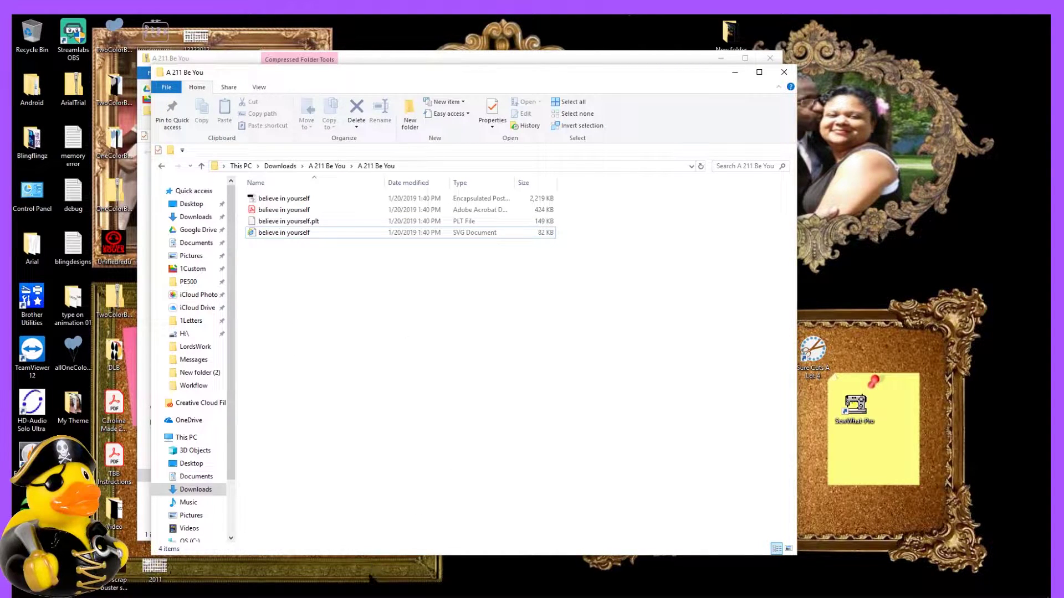
Minimize both A 211 Be You folder windows and launch Make The Cut!
mouse_move(373, 597)
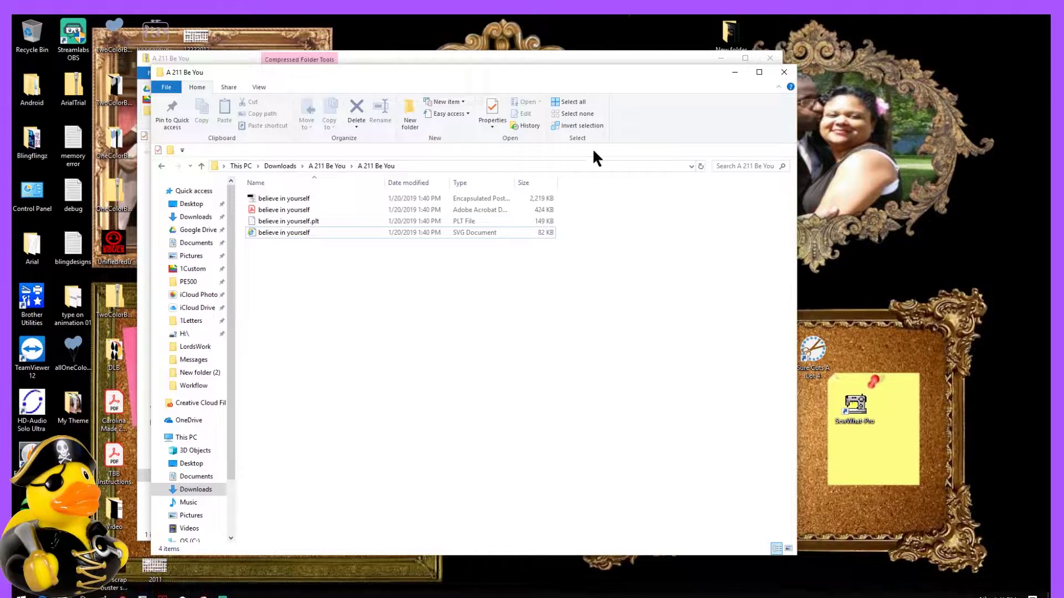
click(735, 73)
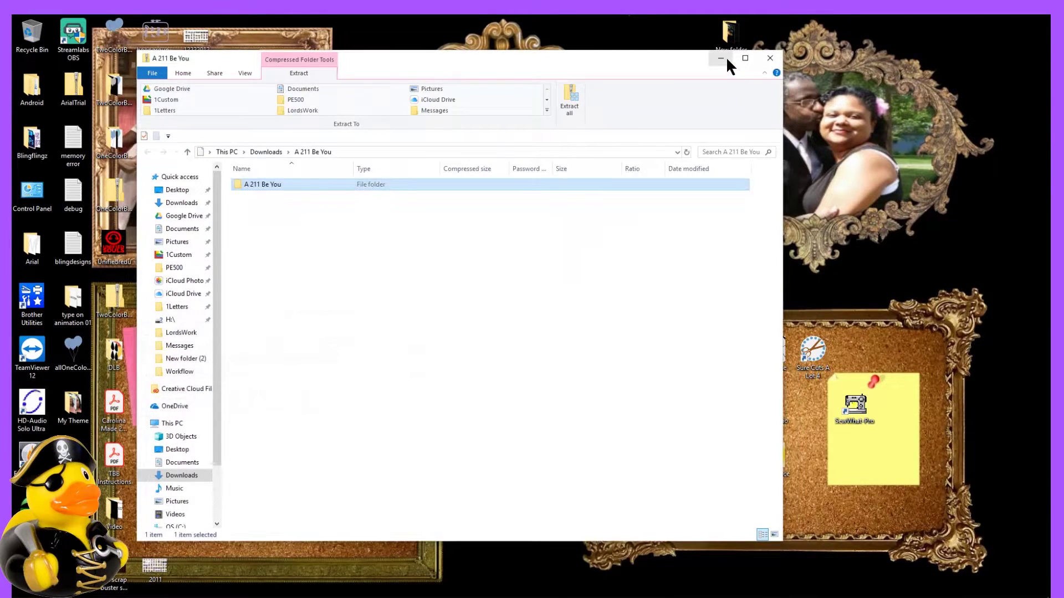
click(720, 58)
double_click(776, 360)
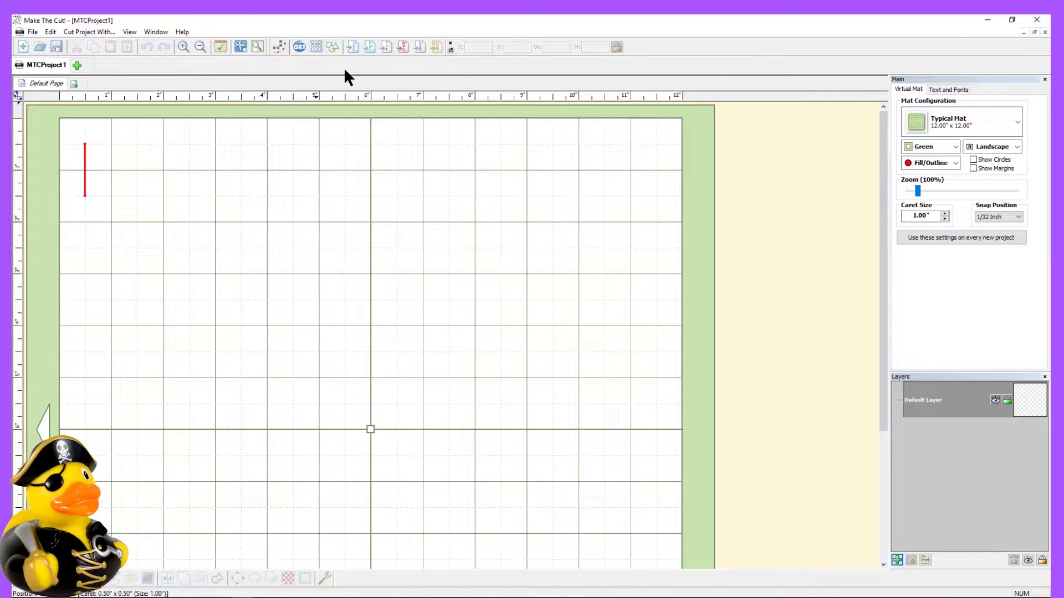
Import the believe in yourself SVG file from the nested A 211 Be You folder in Downloads.
click(355, 44)
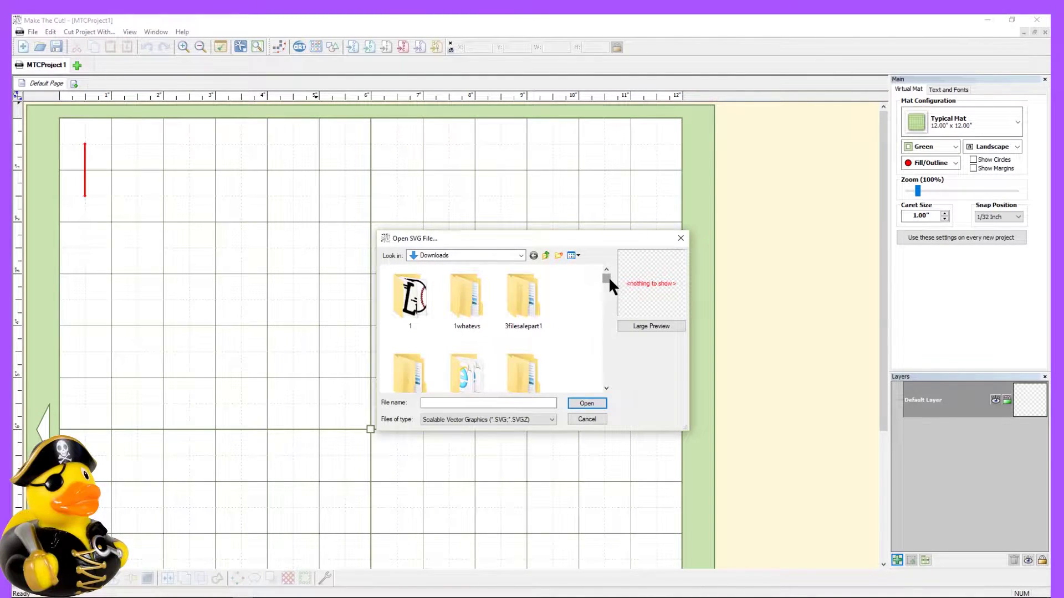
drag(609, 279, 606, 282)
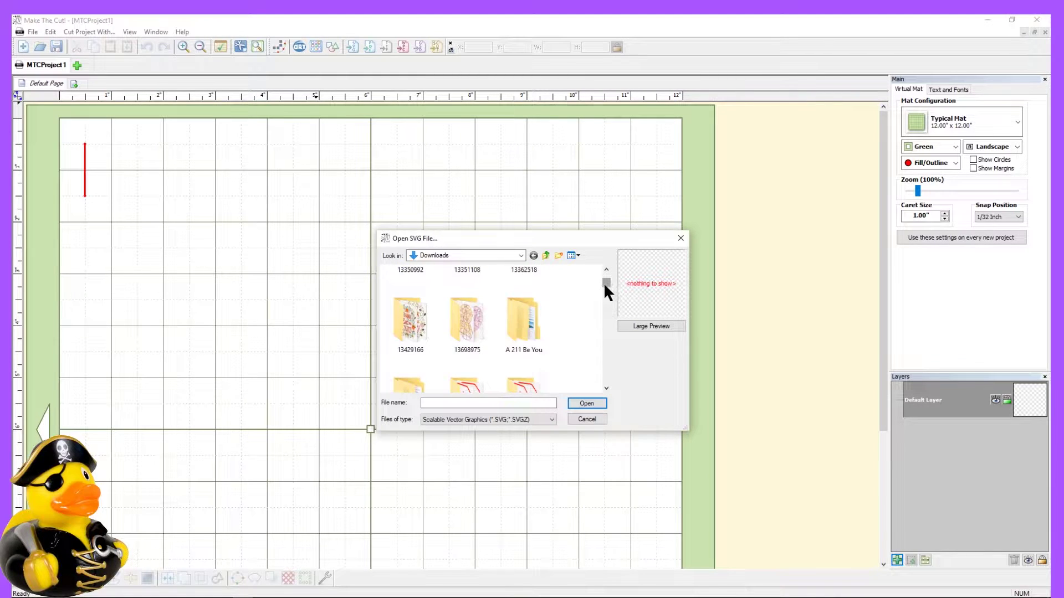
double_click(534, 311)
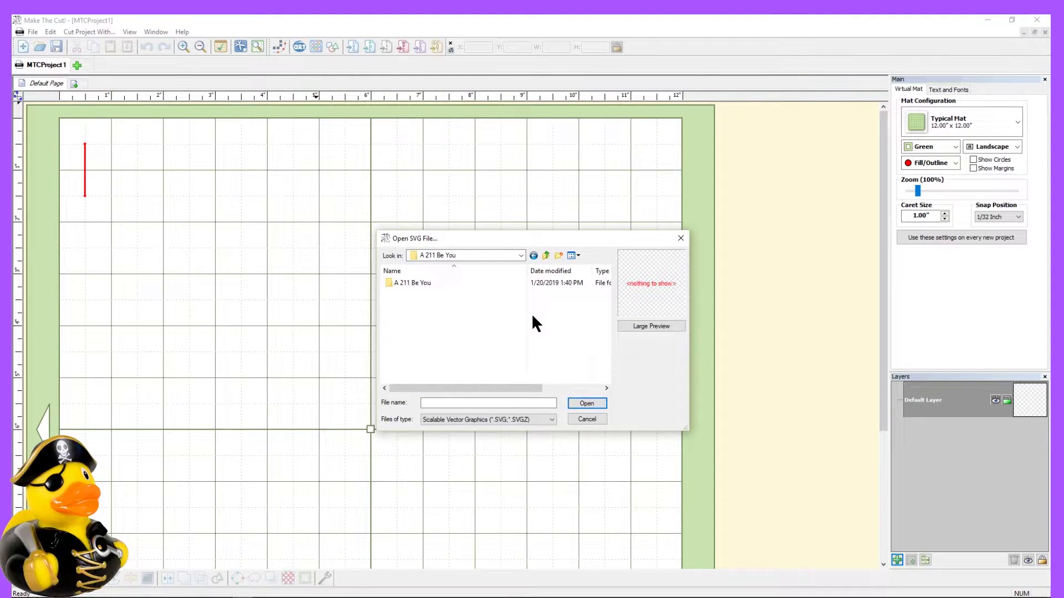
double_click(407, 282)
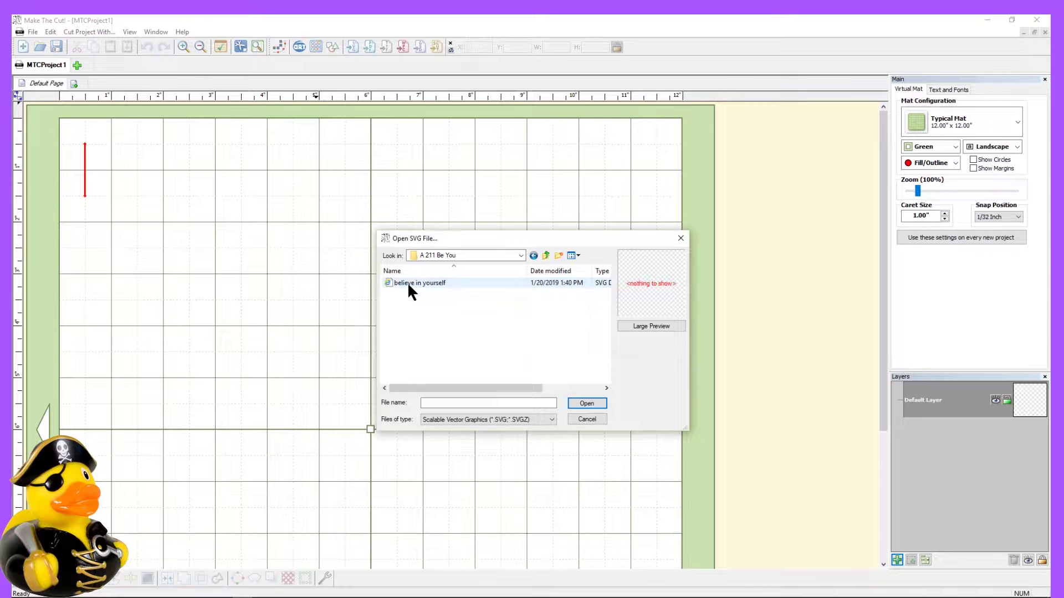
click(407, 282)
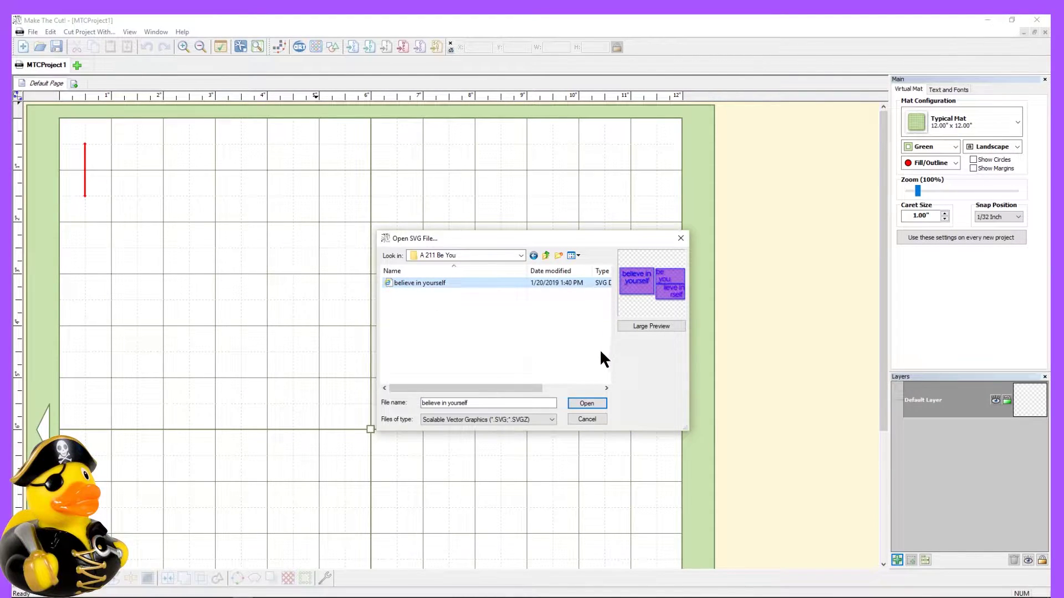
click(589, 403)
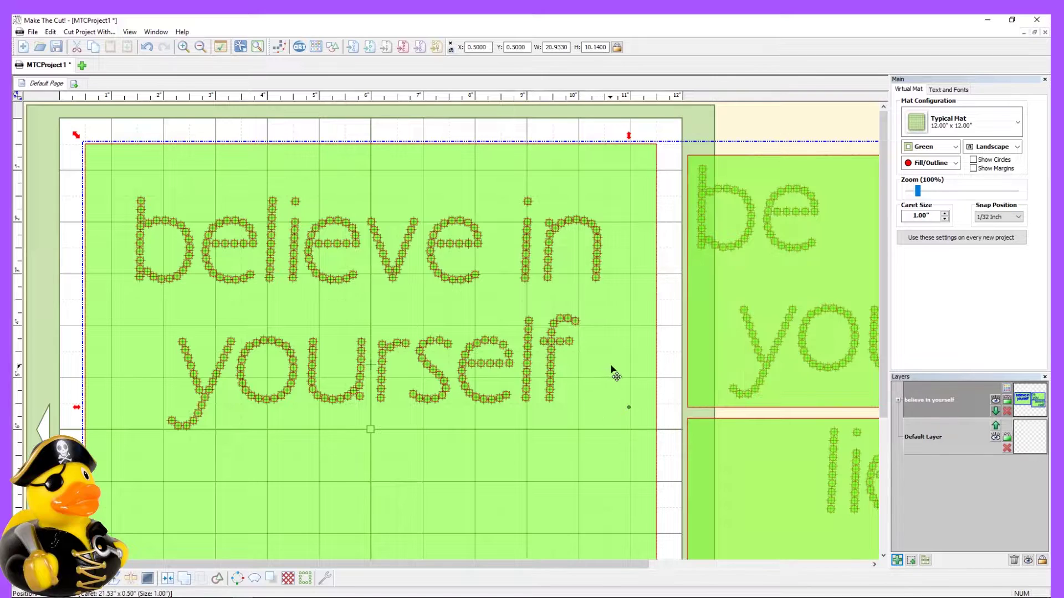
Check the width and height of a single rhinestone circle in the "believe in yourself" lettering.
click(466, 132)
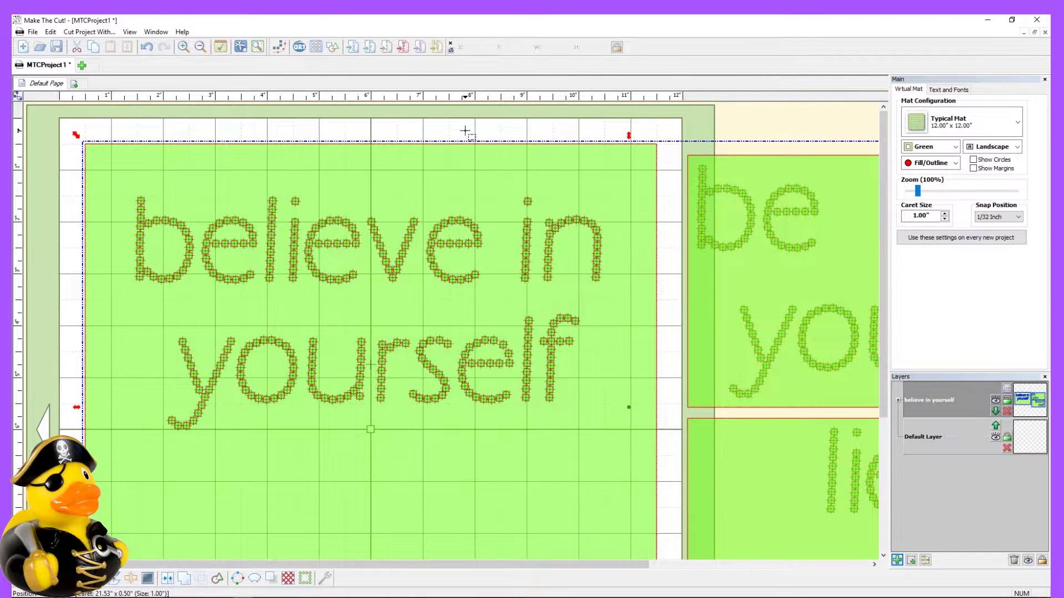
click(415, 222)
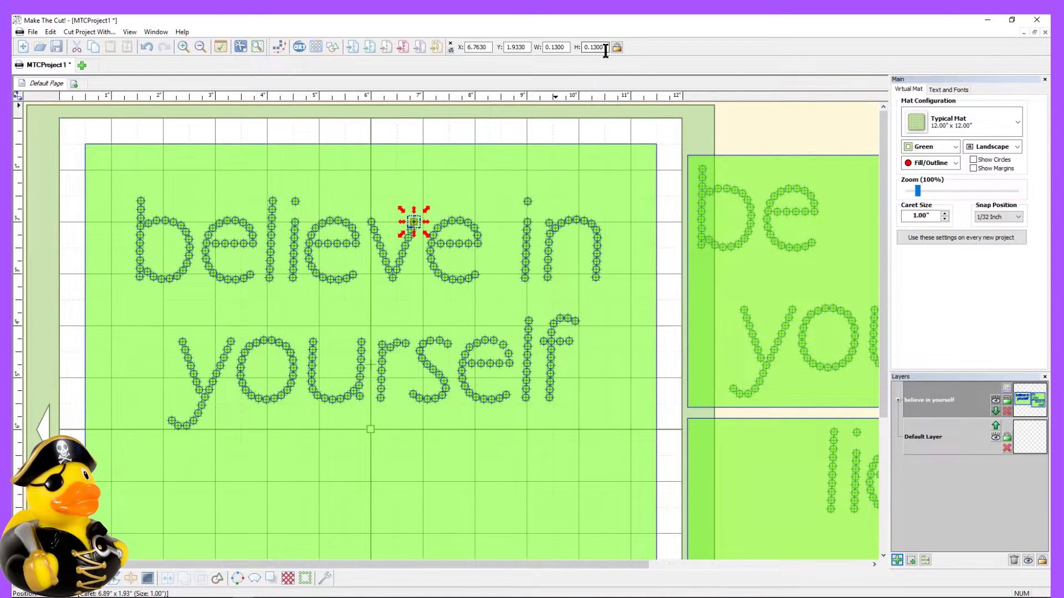
click(565, 48)
click(467, 131)
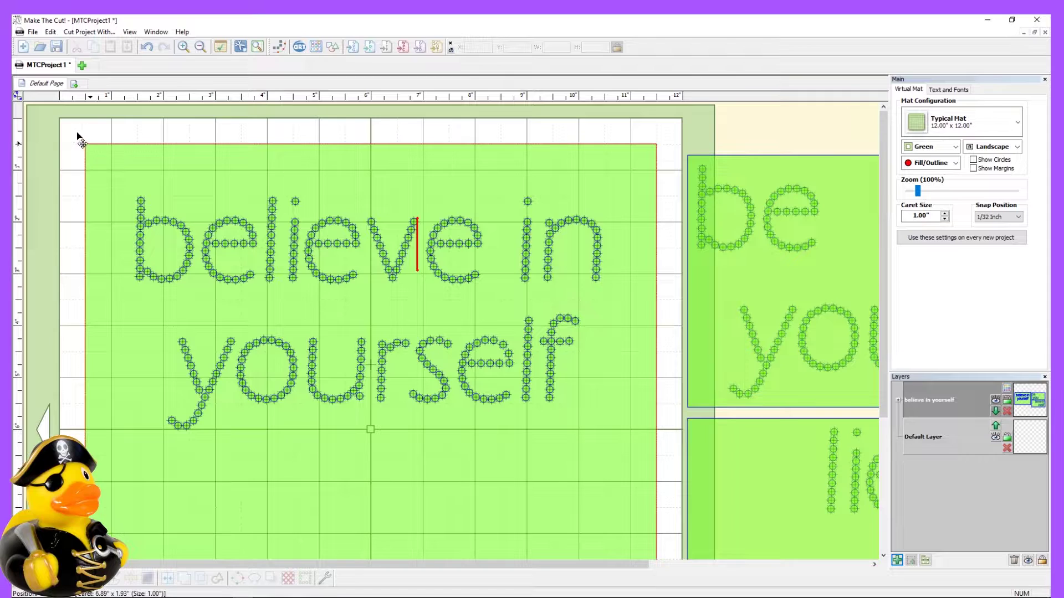
Delete the full "believe in yourself" circle lettering and the large background rectangle behind it.
drag(79, 133, 674, 520)
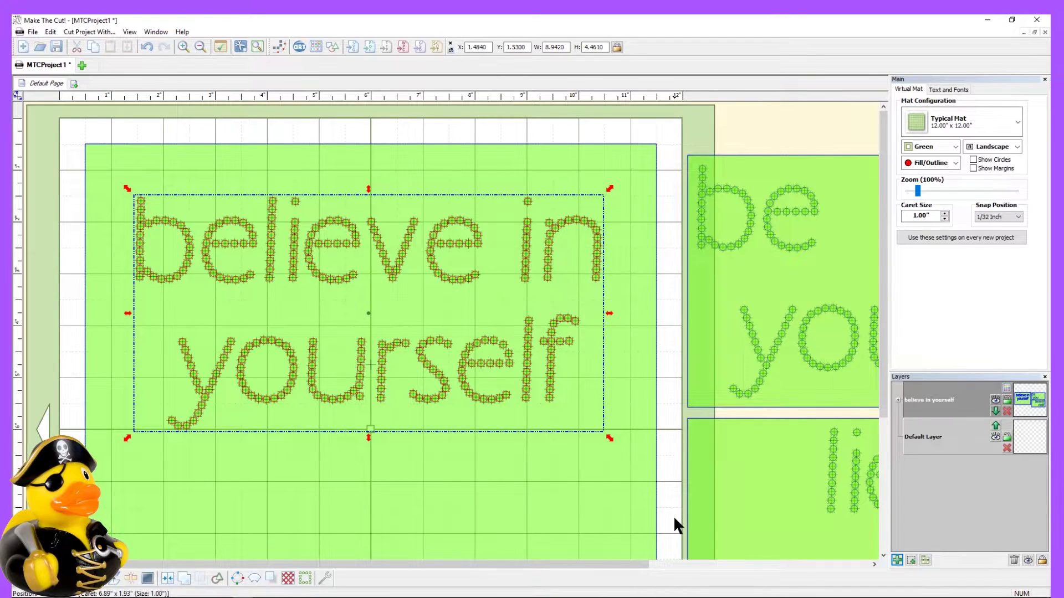
key(Delete)
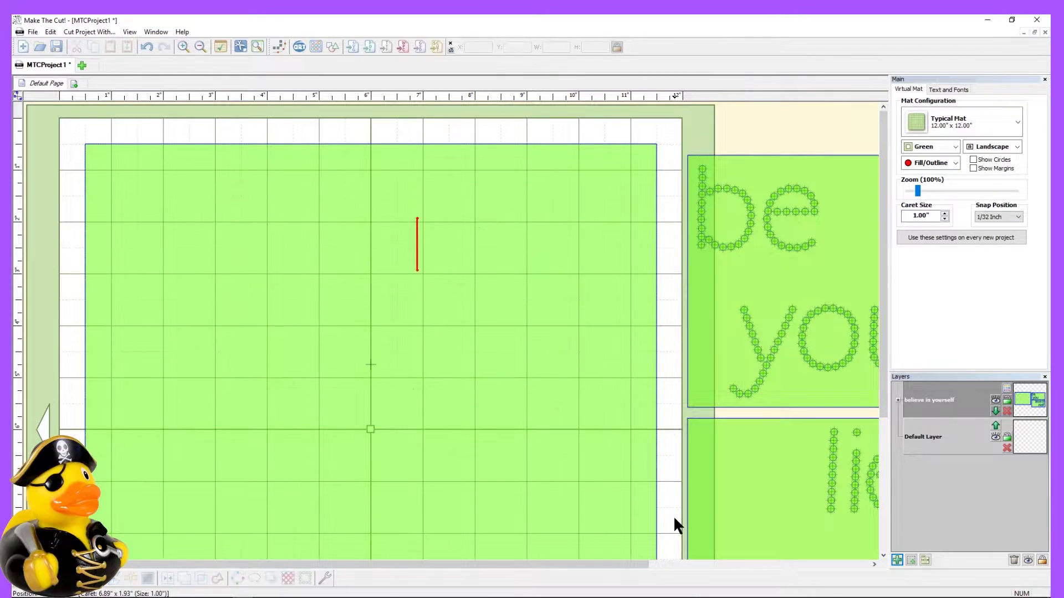
click(619, 447)
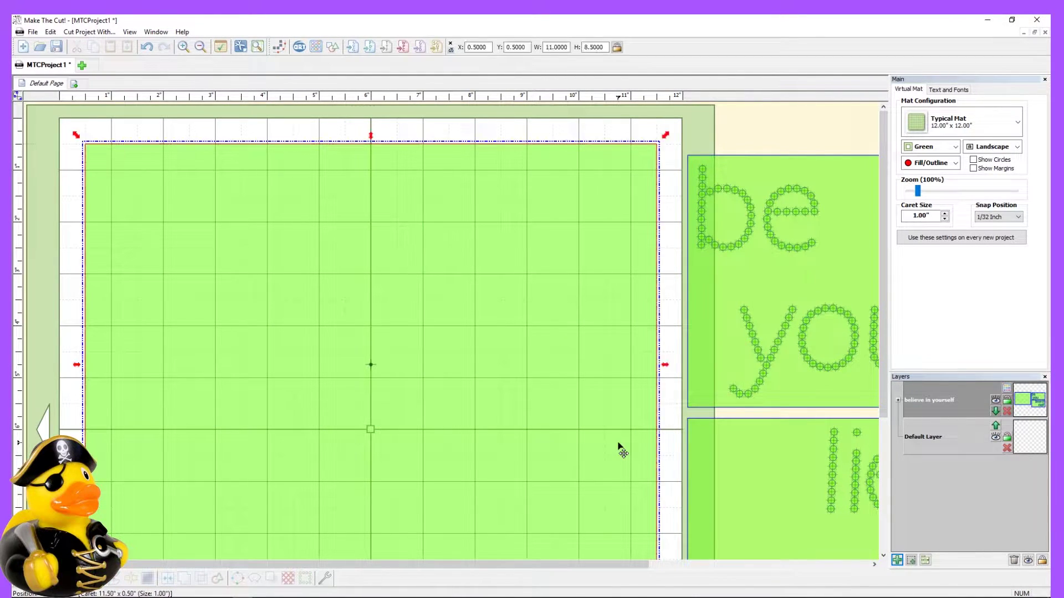
key(Delete)
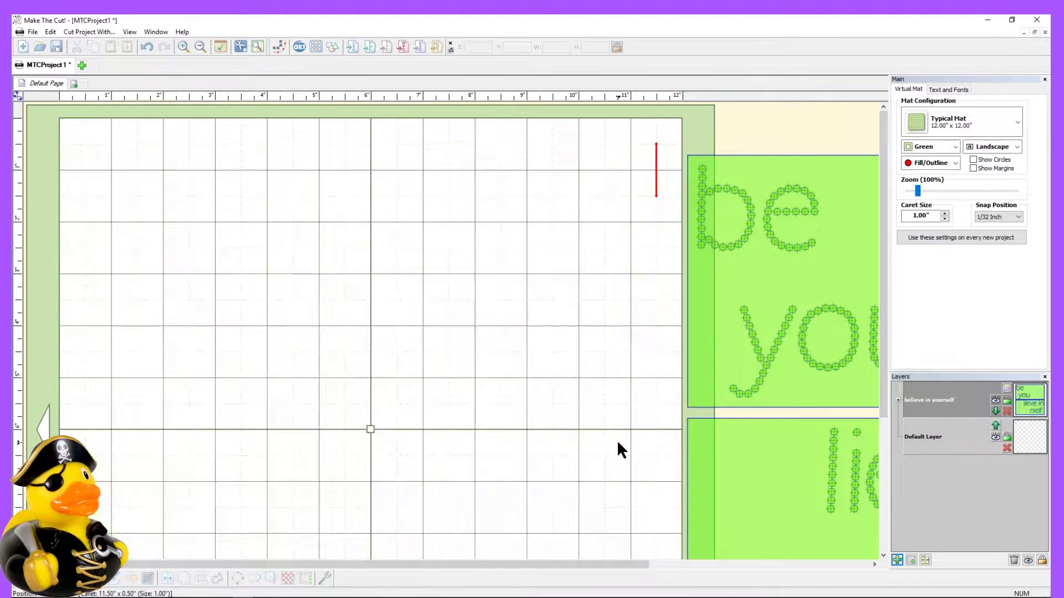
Join the "be you" circles with their background rectangle so that the circles become holes.
drag(500, 563, 800, 563)
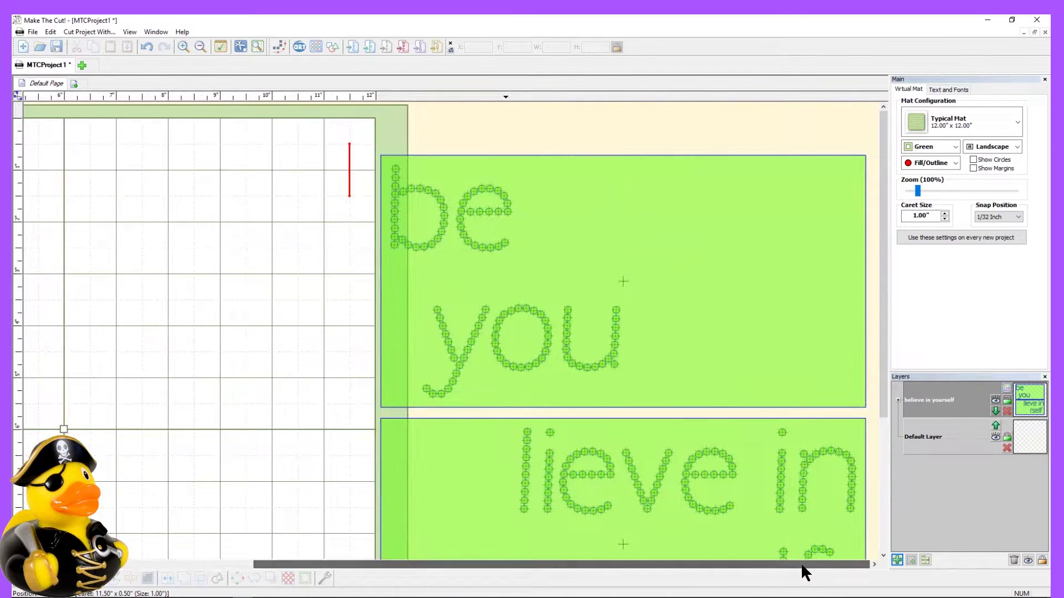
drag(884, 314, 548, 454)
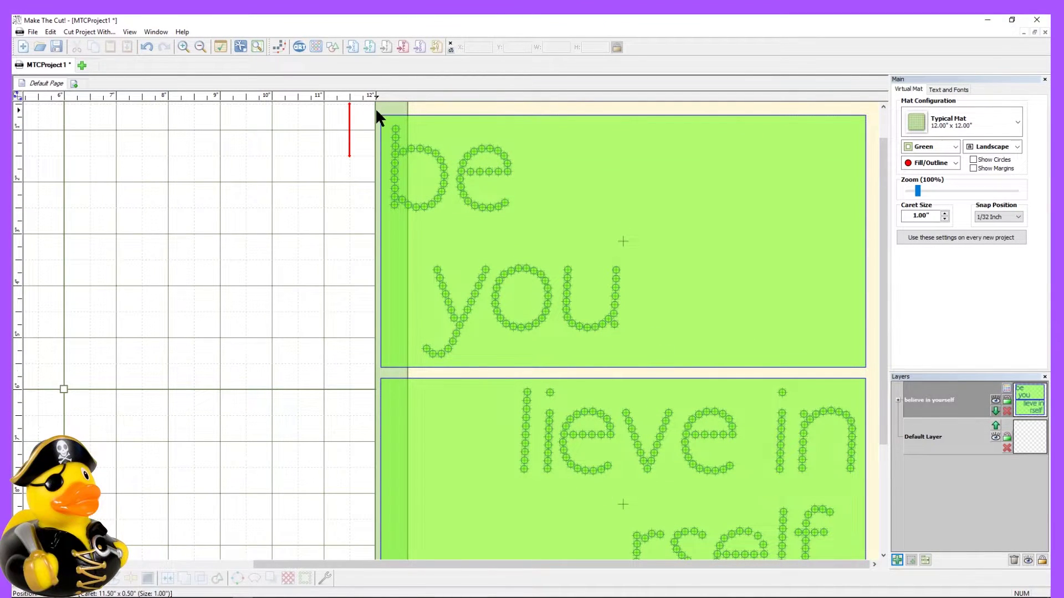
drag(369, 107, 874, 376)
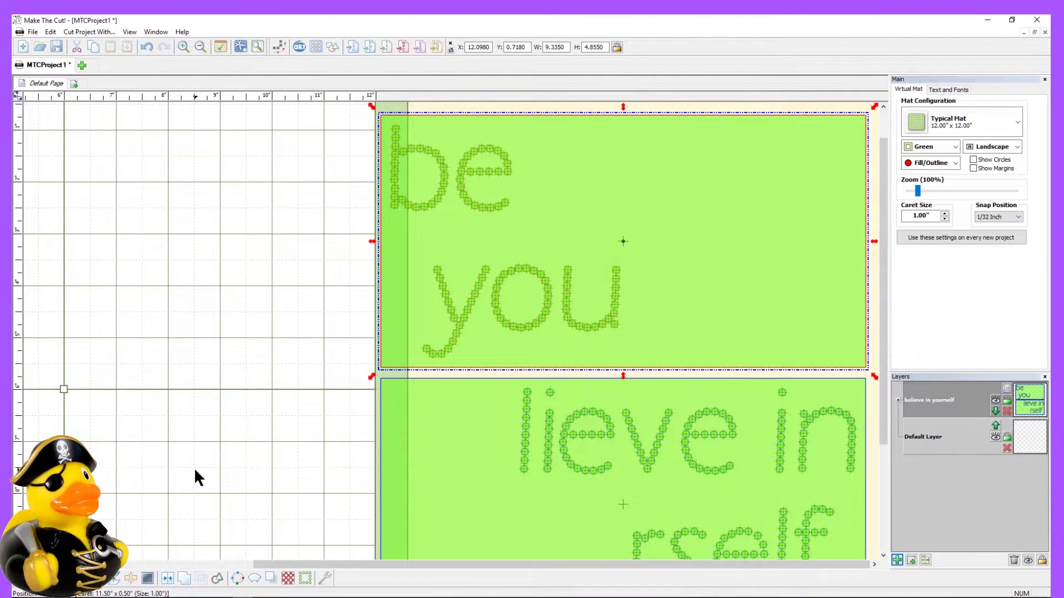
click(168, 578)
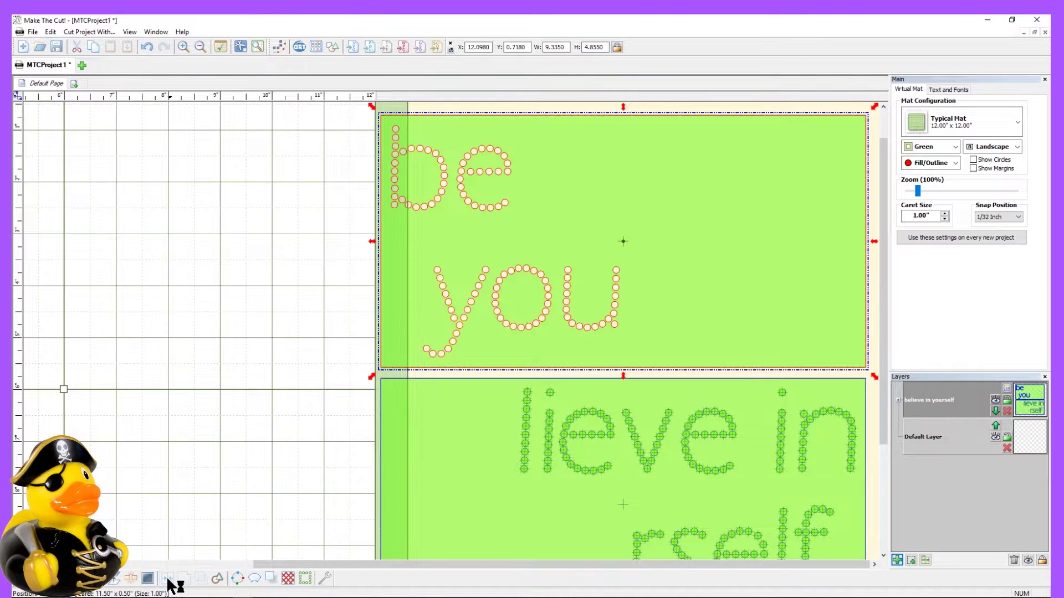
click(342, 408)
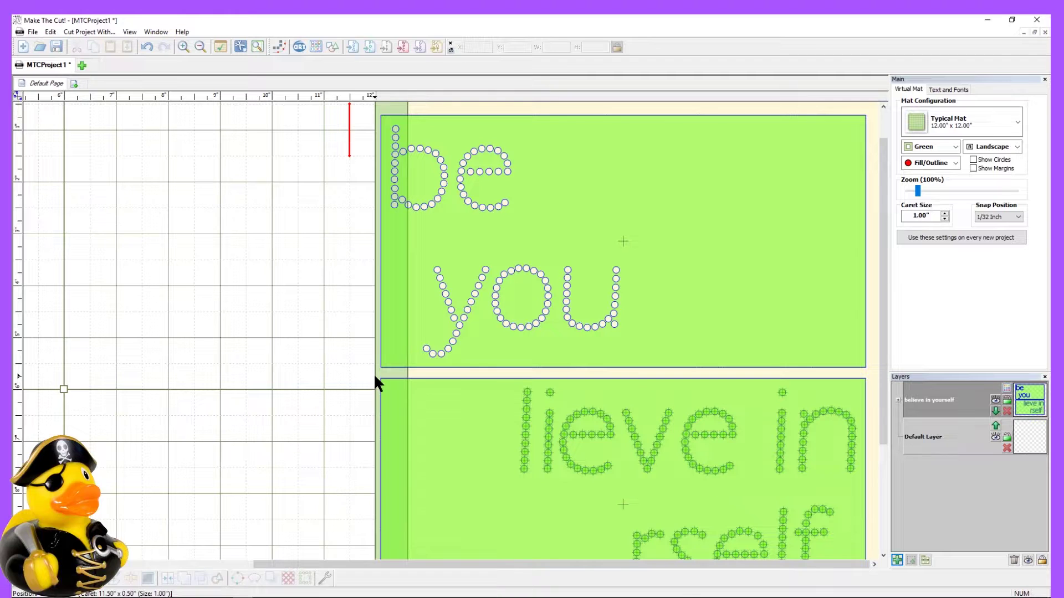
Join the "lieve in rself" circles with the lower background rectangle so that the circles become holes.
drag(881, 314, 890, 406)
click(536, 225)
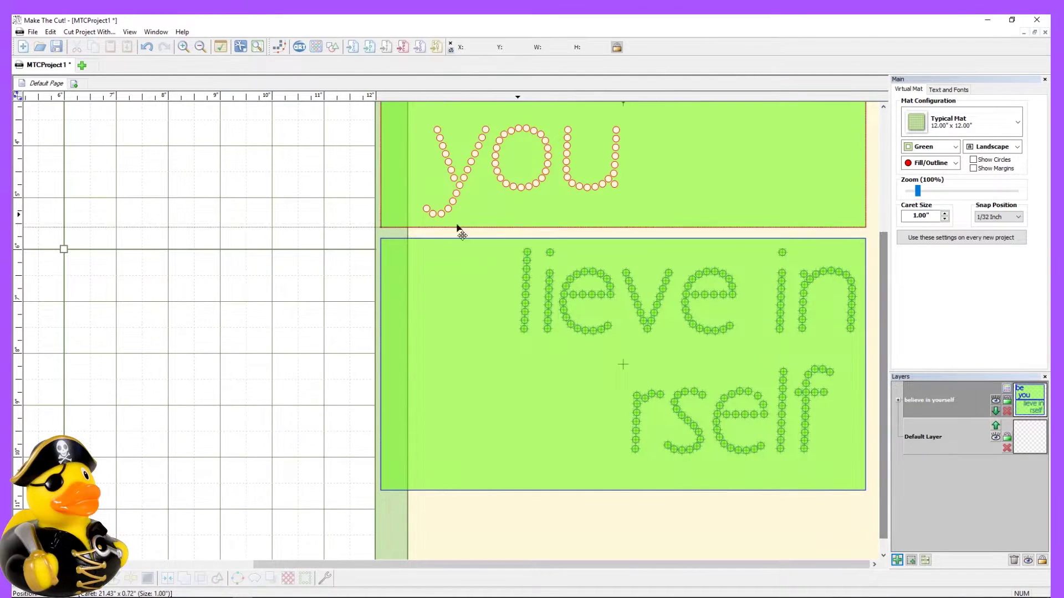
click(294, 243)
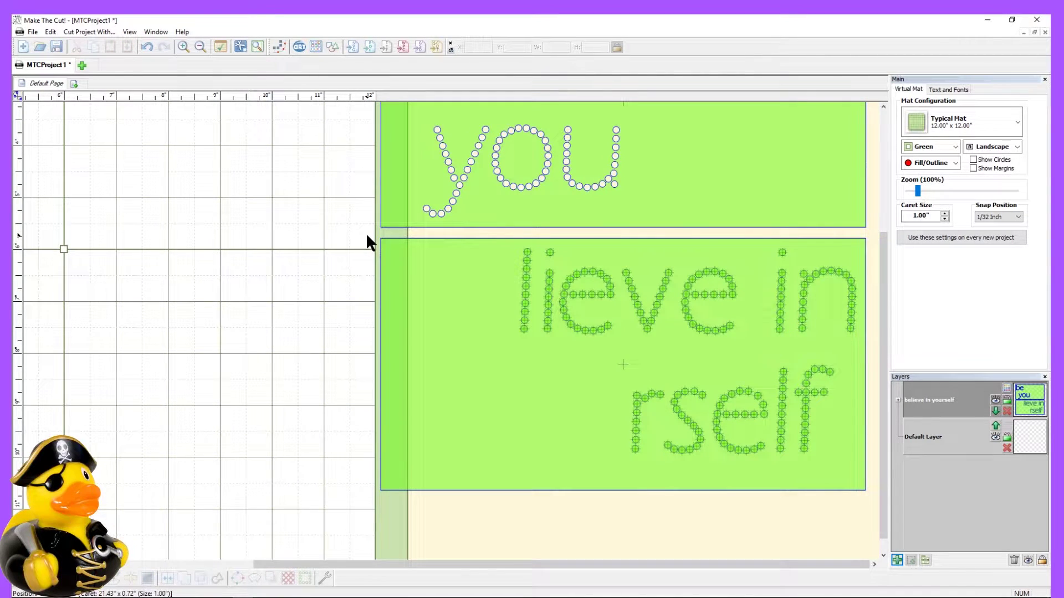
drag(371, 230, 908, 507)
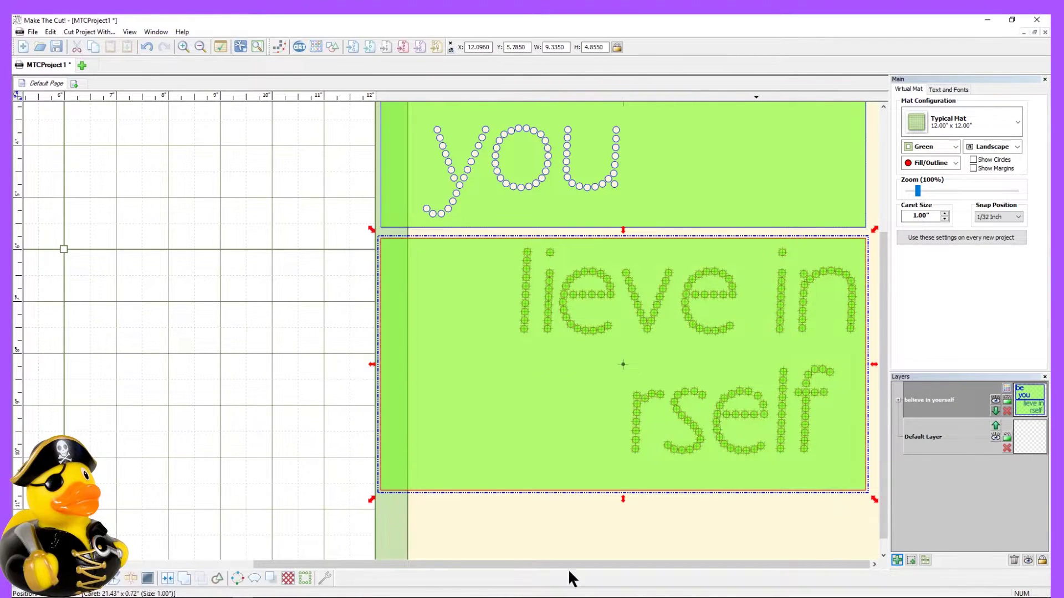
click(167, 578)
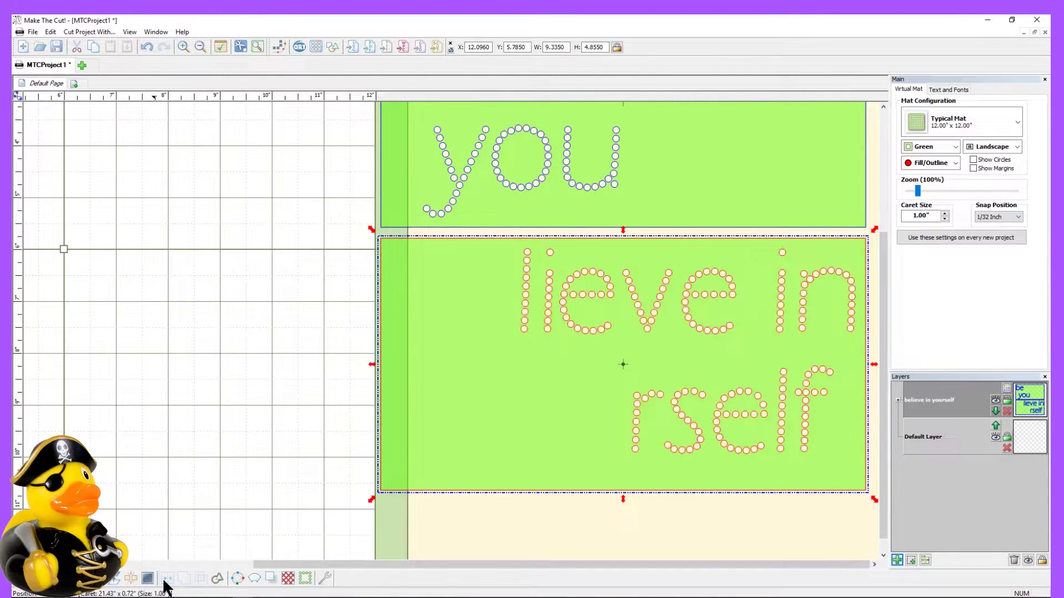
click(300, 299)
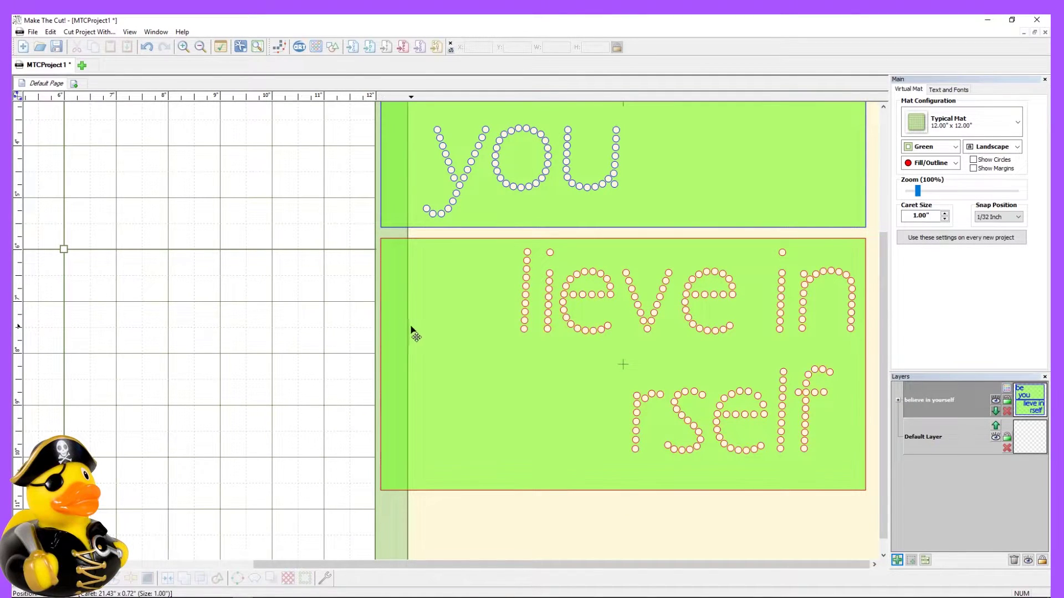
click(454, 277)
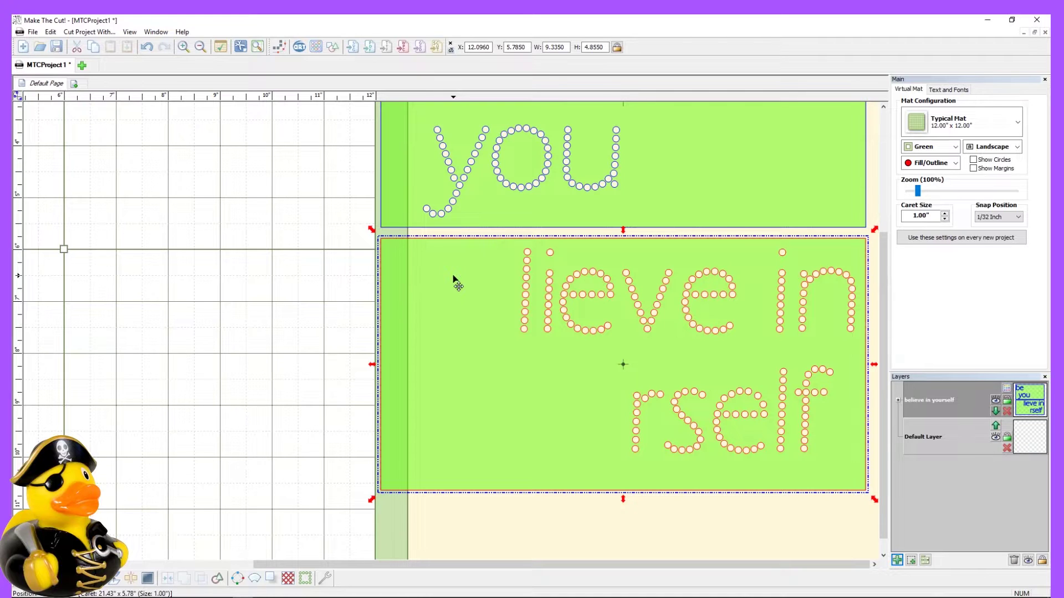
Move the "be you" and "lieve in rself" templates together onto the 12 x 12 inch mat.
shift+click(438, 119)
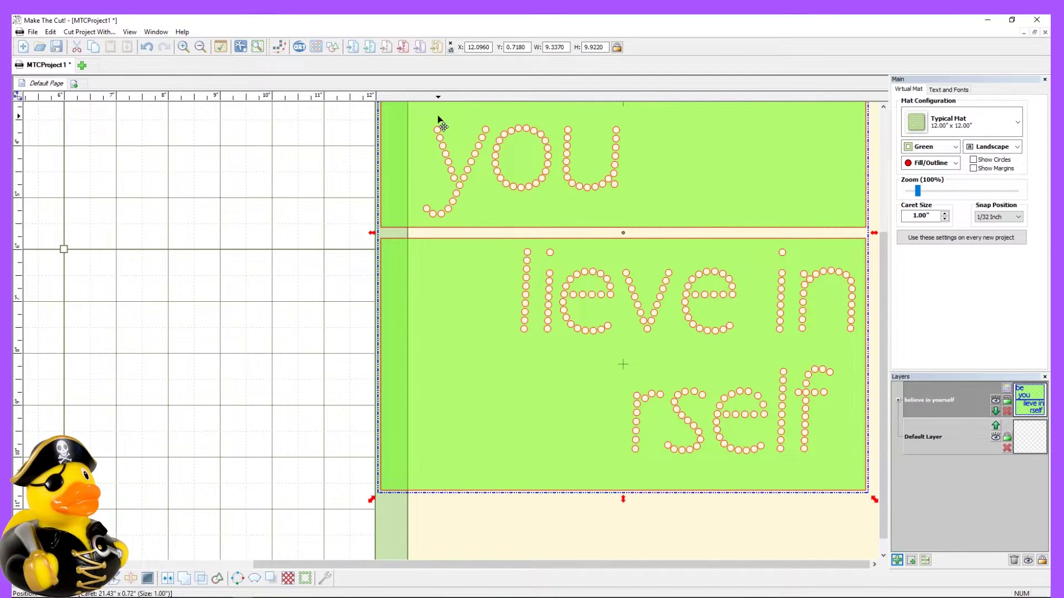
drag(413, 162, 122, 192)
click(644, 201)
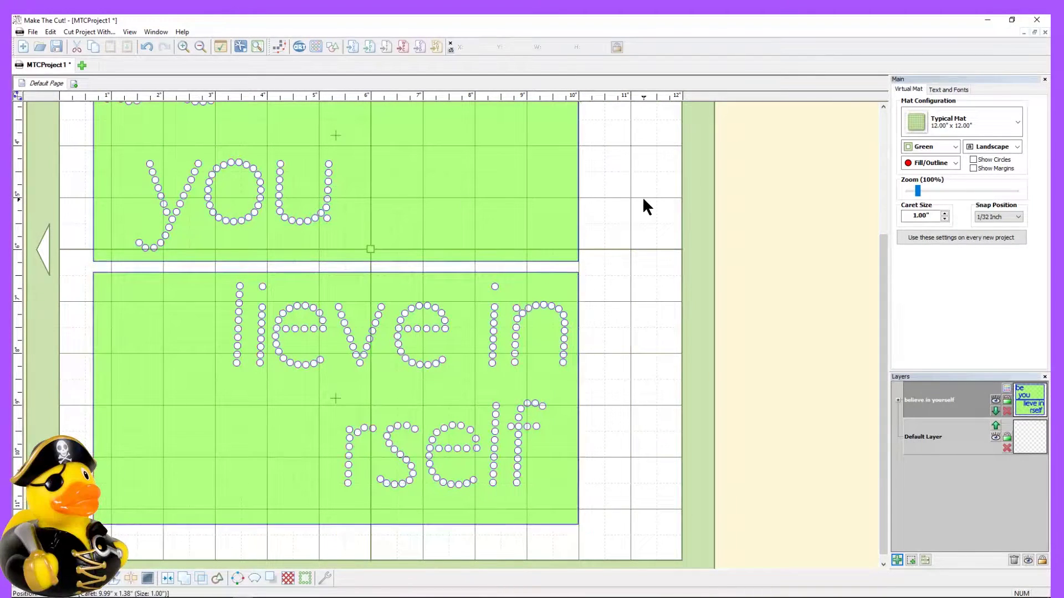
Export both templates together as an SVG file named "believe in yourself cricut" in the A 211 Be You folder.
drag(884, 308, 876, 241)
click(499, 165)
click(497, 161)
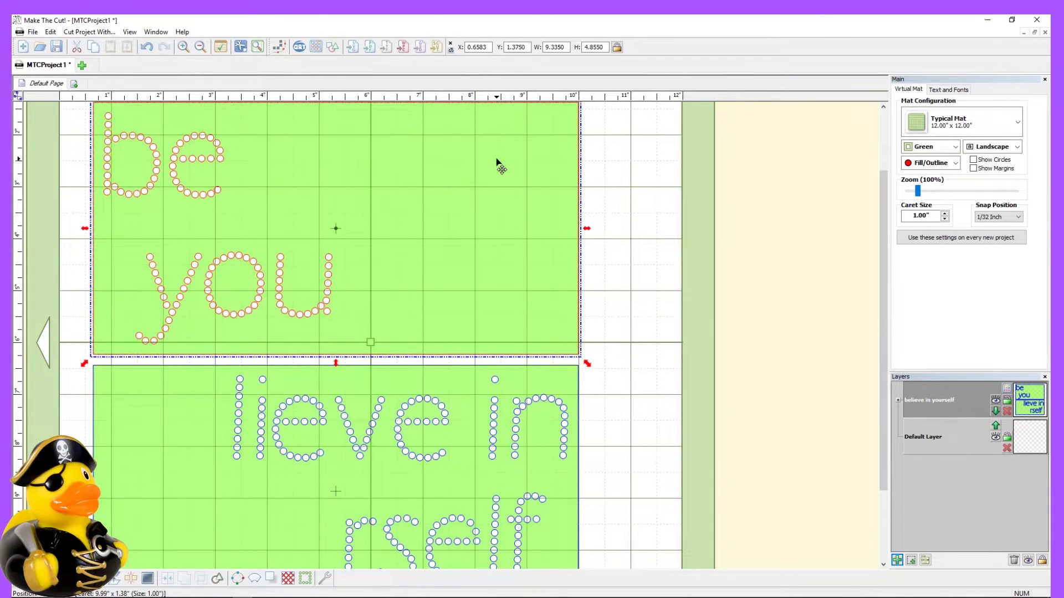
shift+click(475, 432)
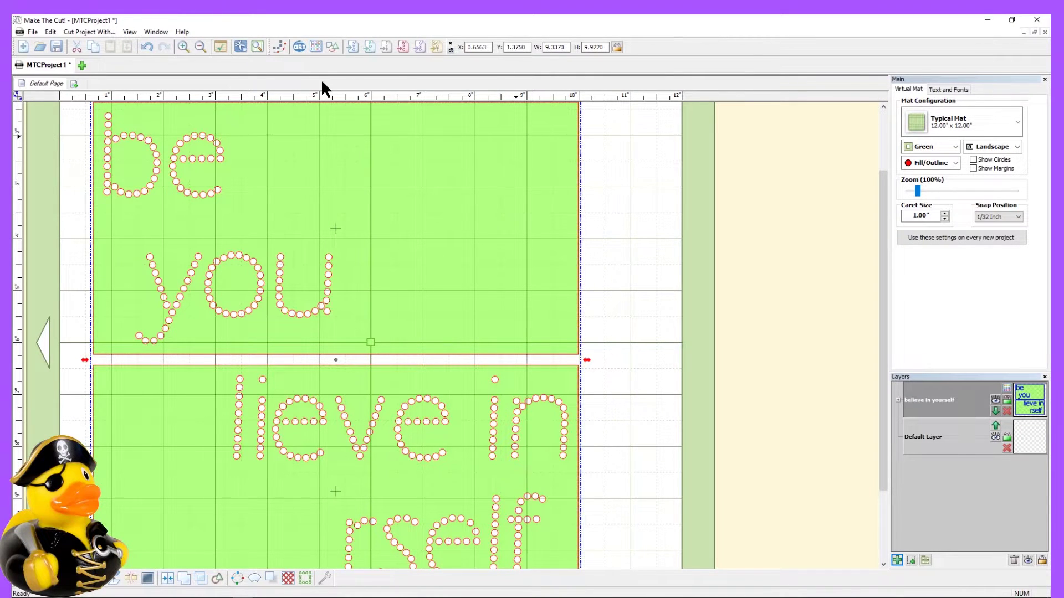
click(33, 31)
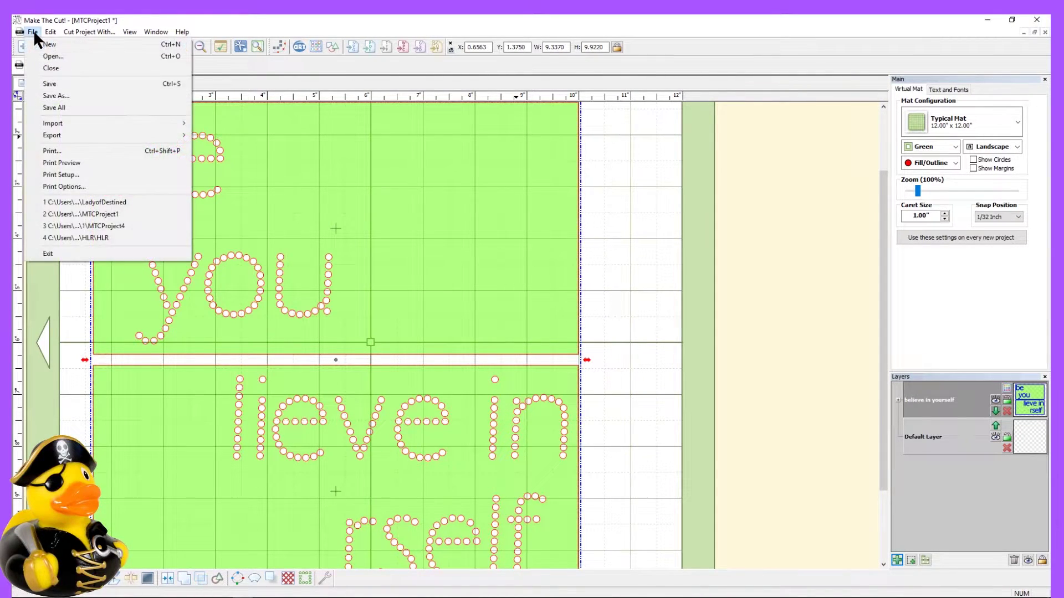
mouse_move(52, 135)
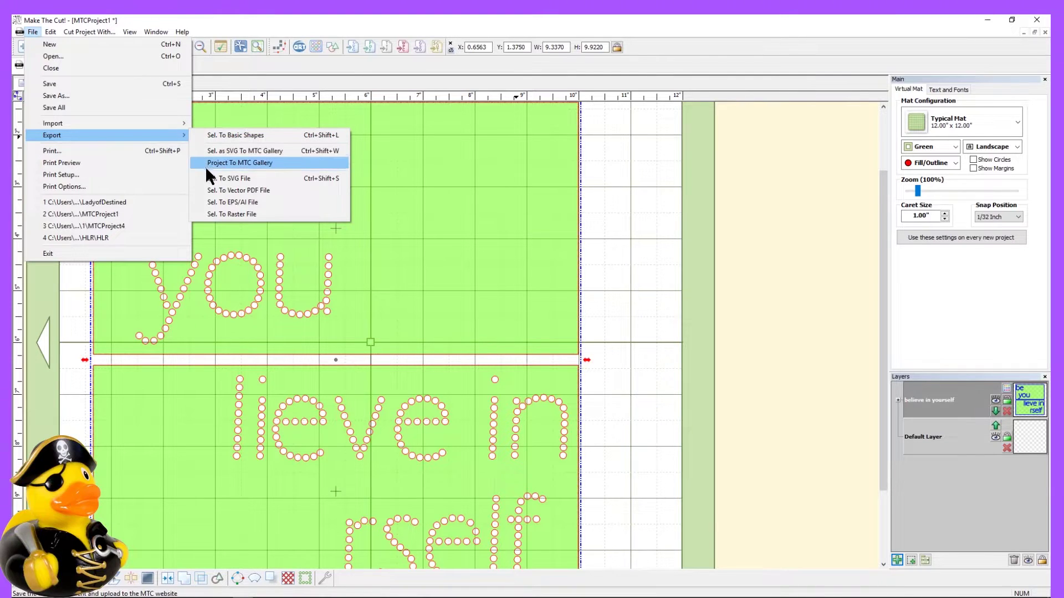
click(240, 176)
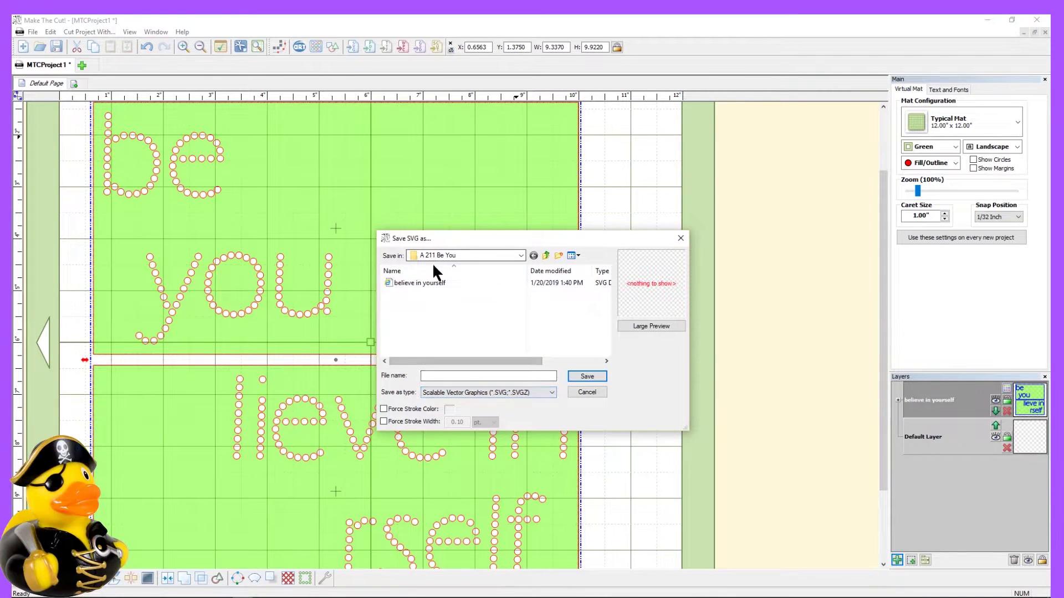
click(431, 283)
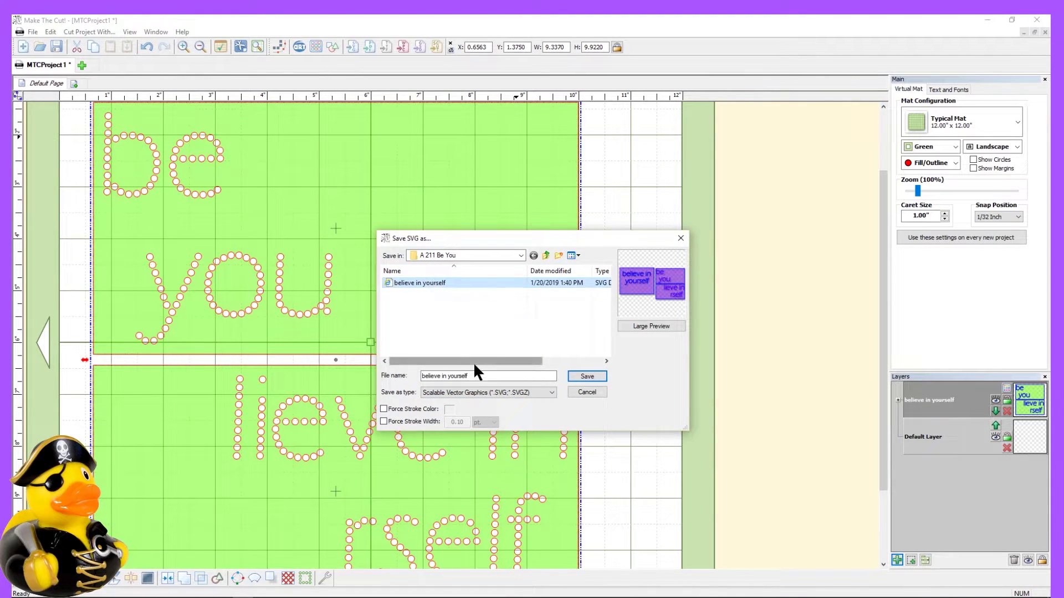
click(481, 375)
text(cricut)
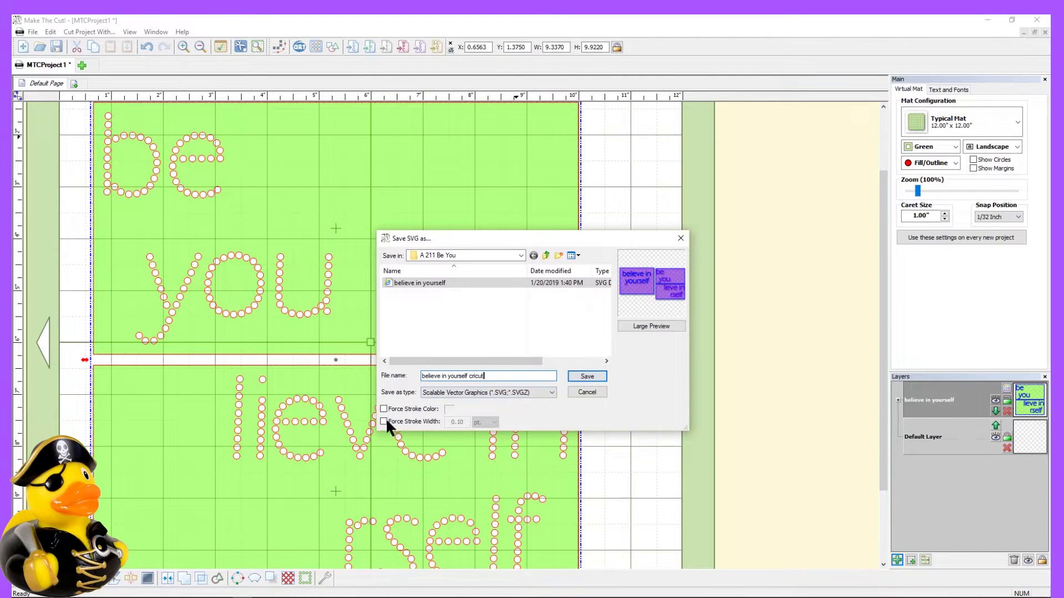
click(585, 376)
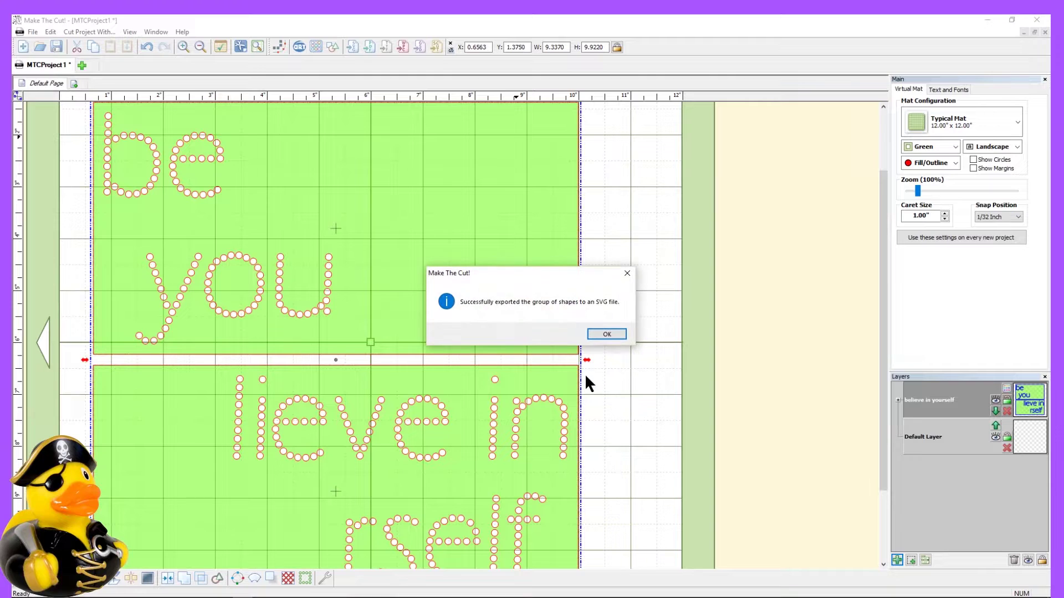
click(607, 335)
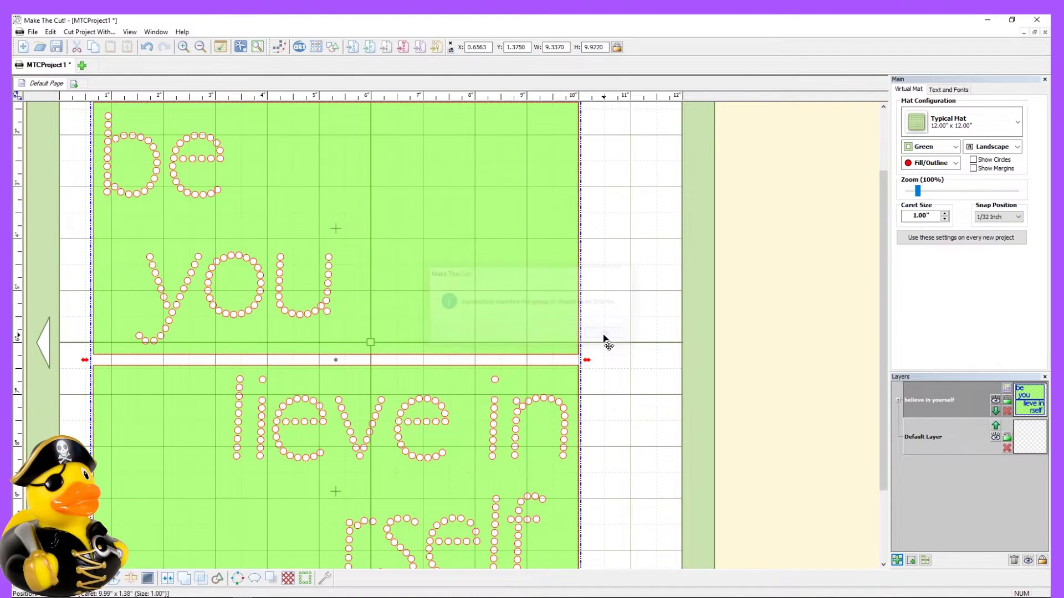
Select both templates again and check their combined width and height.
click(604, 338)
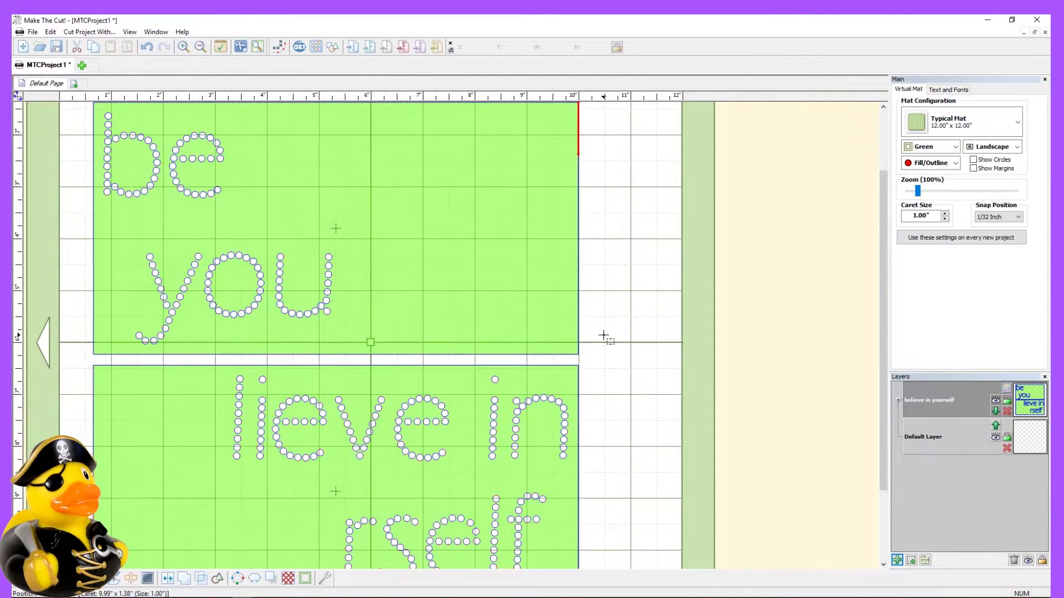
click(340, 286)
shift+click(331, 398)
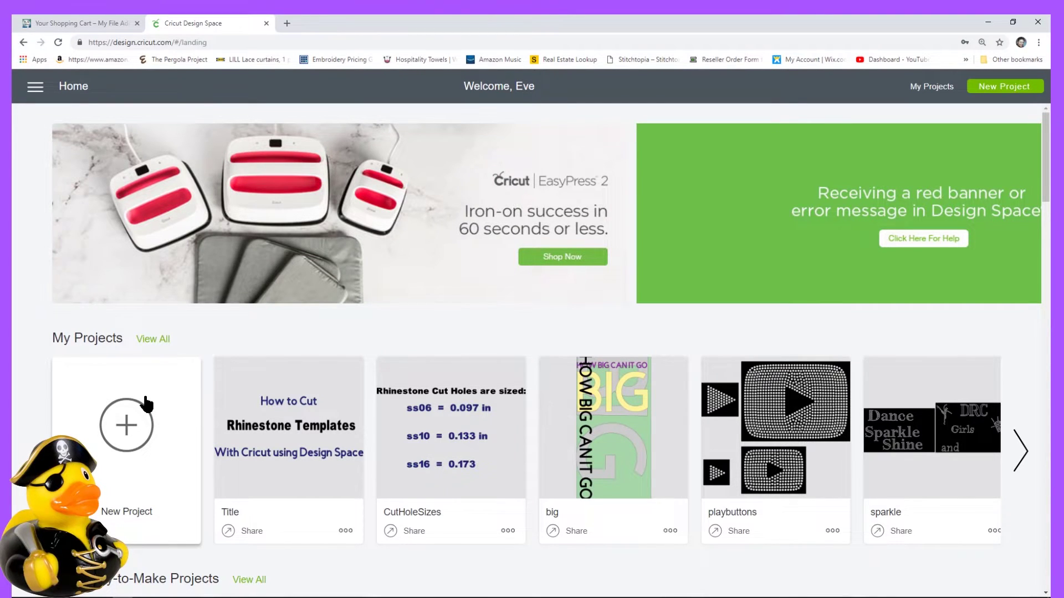
Switch to Cricut Design Space, start a new project and begin uploading an image from the computer.
click(125, 435)
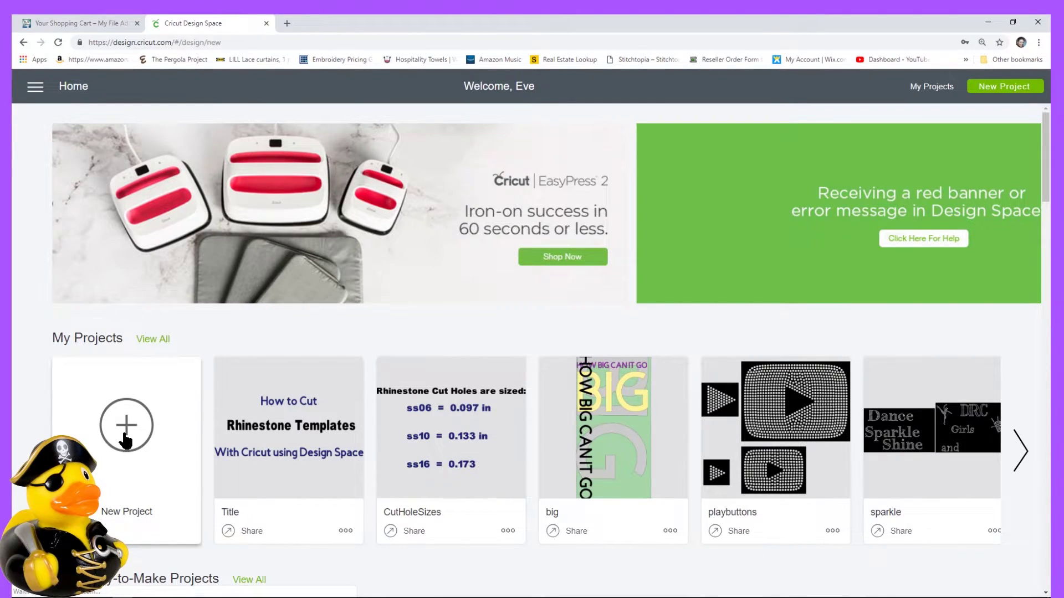
click(37, 413)
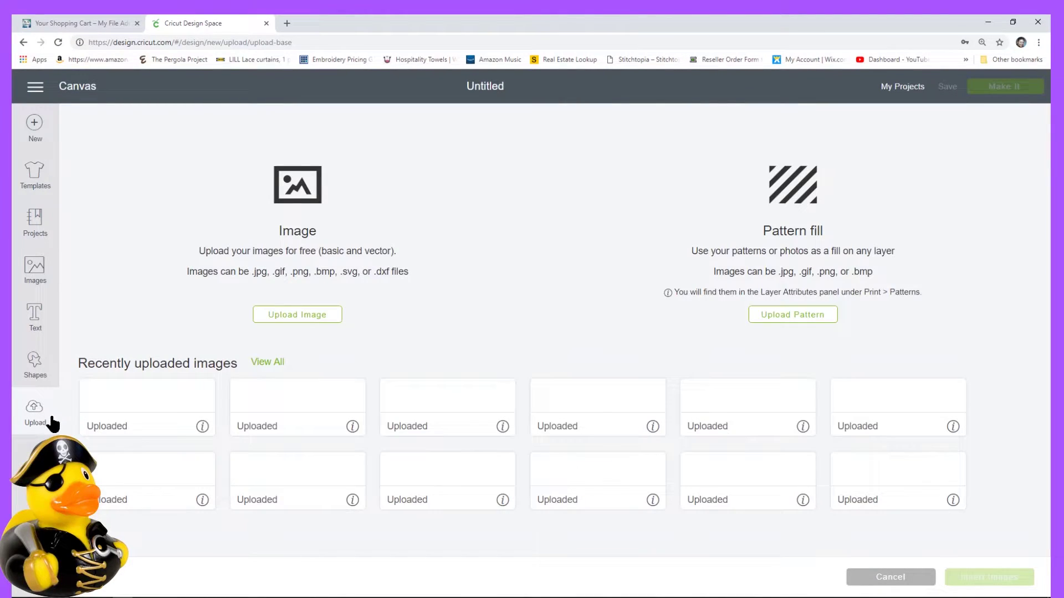
click(307, 317)
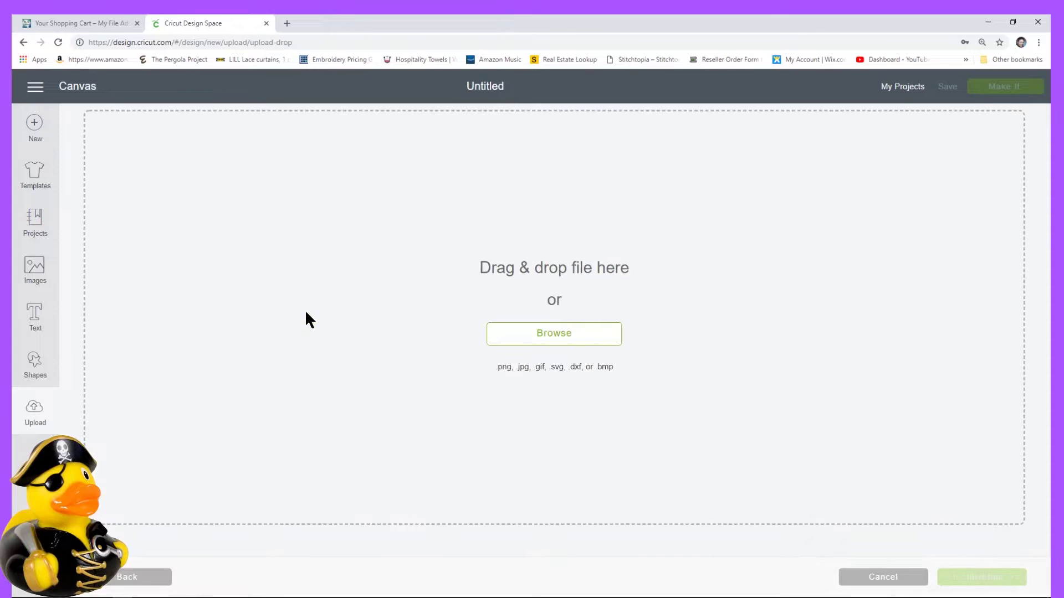
click(509, 334)
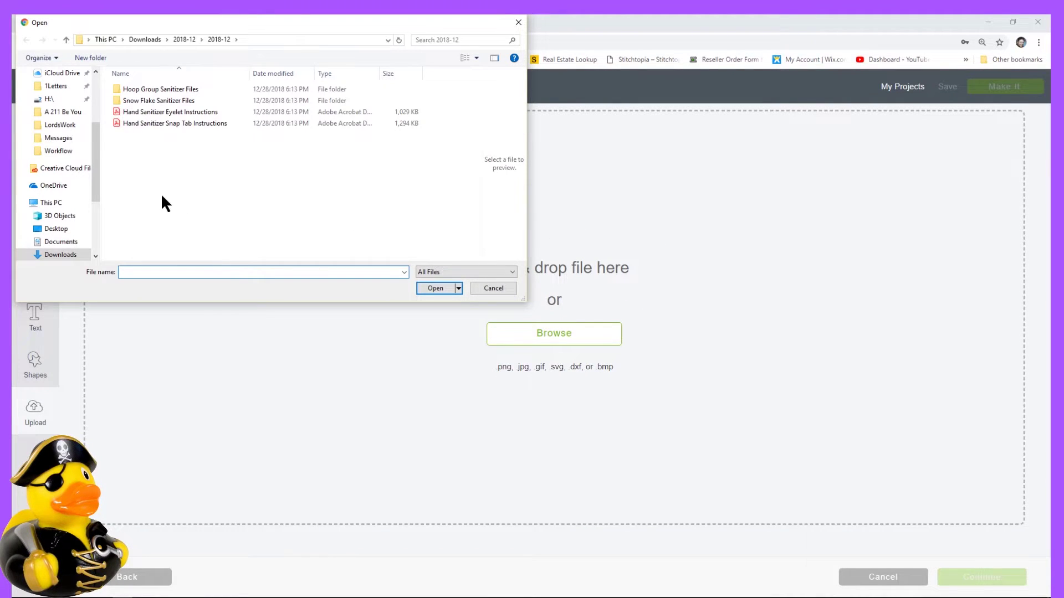
Choose the "believe in yourself cricut" SVG from the A 211 Be You folder in Downloads as the image to upload.
click(62, 256)
double_click(431, 110)
double_click(155, 91)
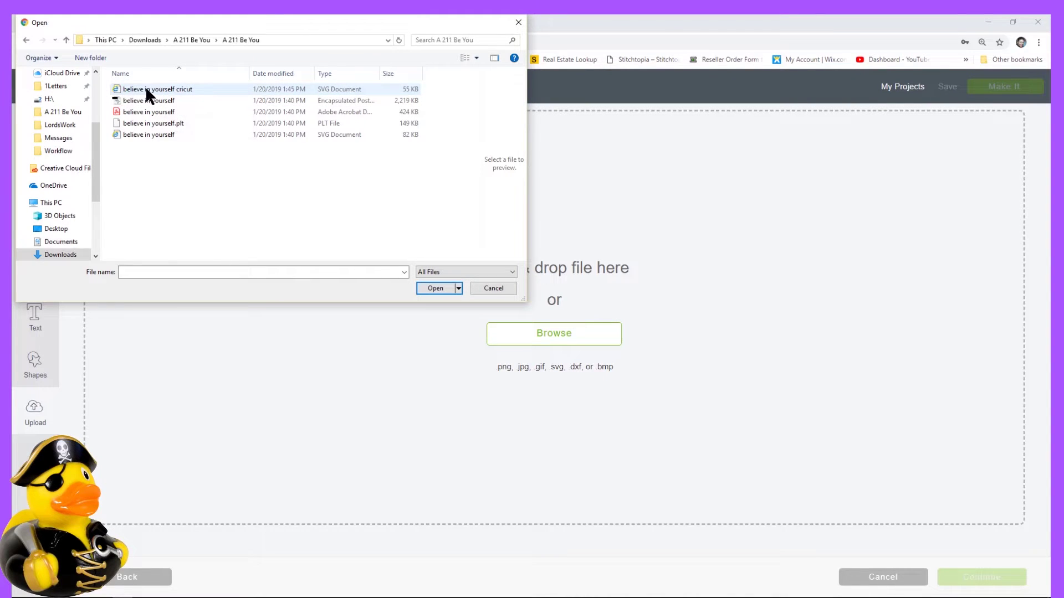
click(178, 88)
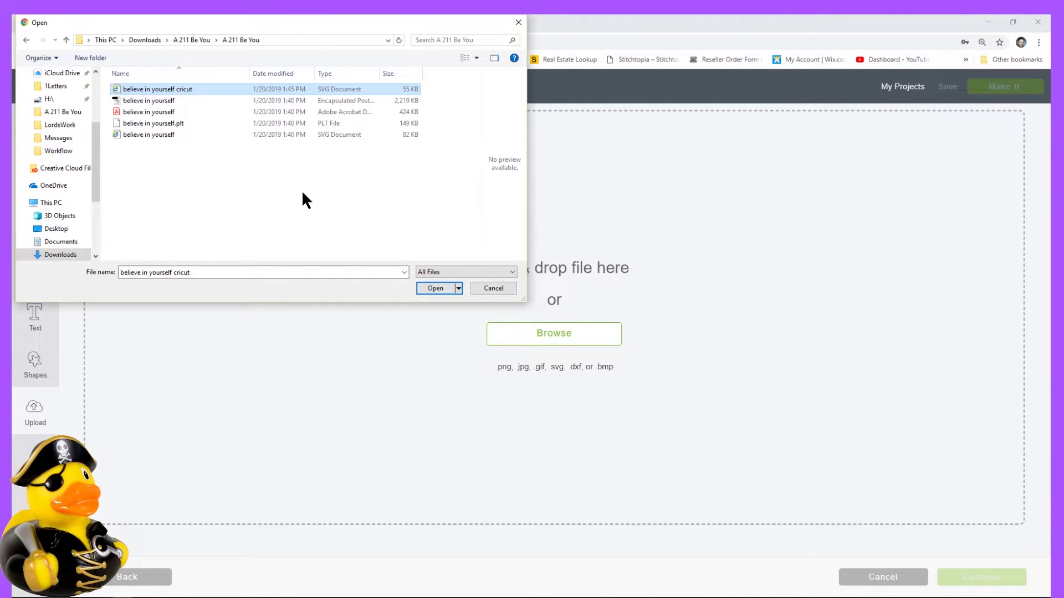
click(424, 290)
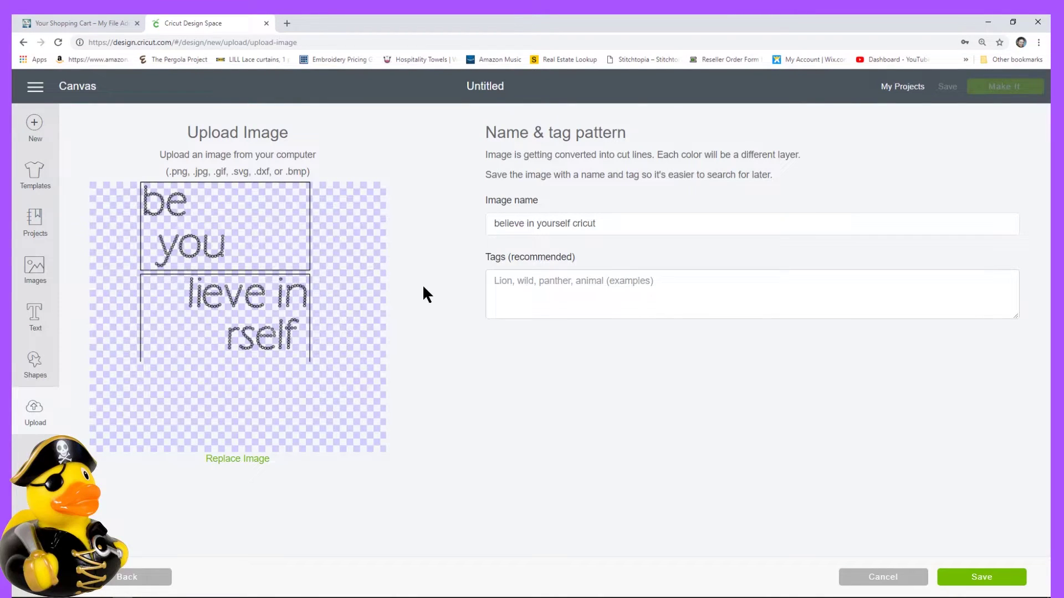
Save the uploaded "believe in yourself cricut" image and insert it onto the canvas.
click(973, 582)
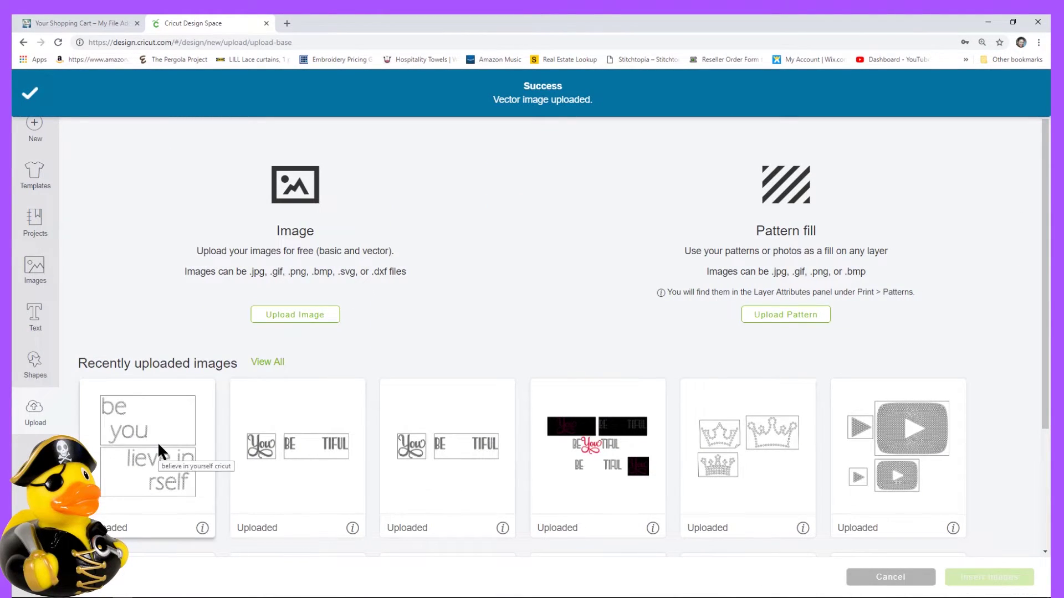
click(159, 452)
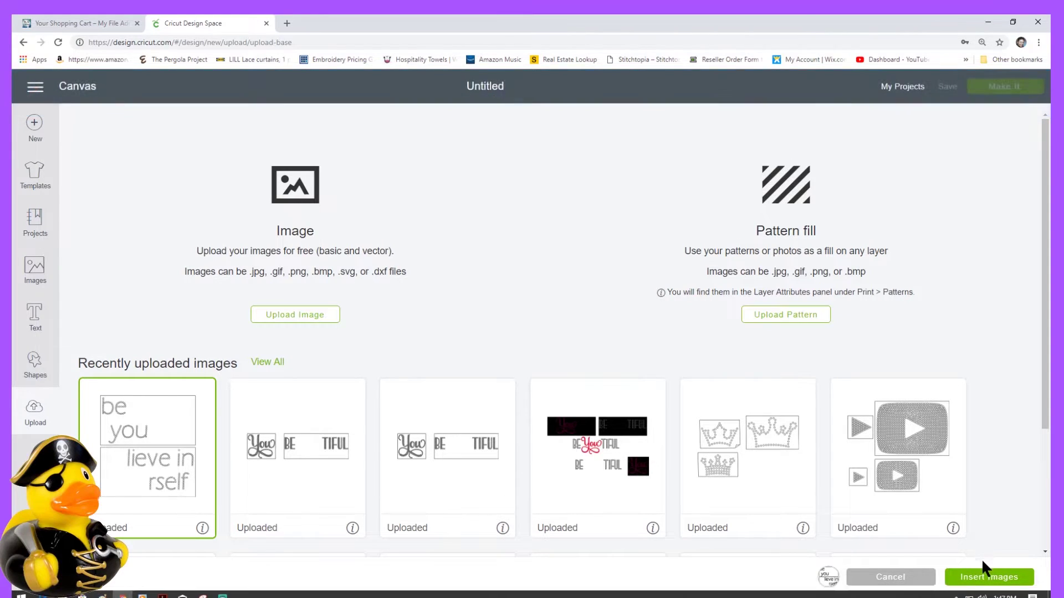
click(985, 578)
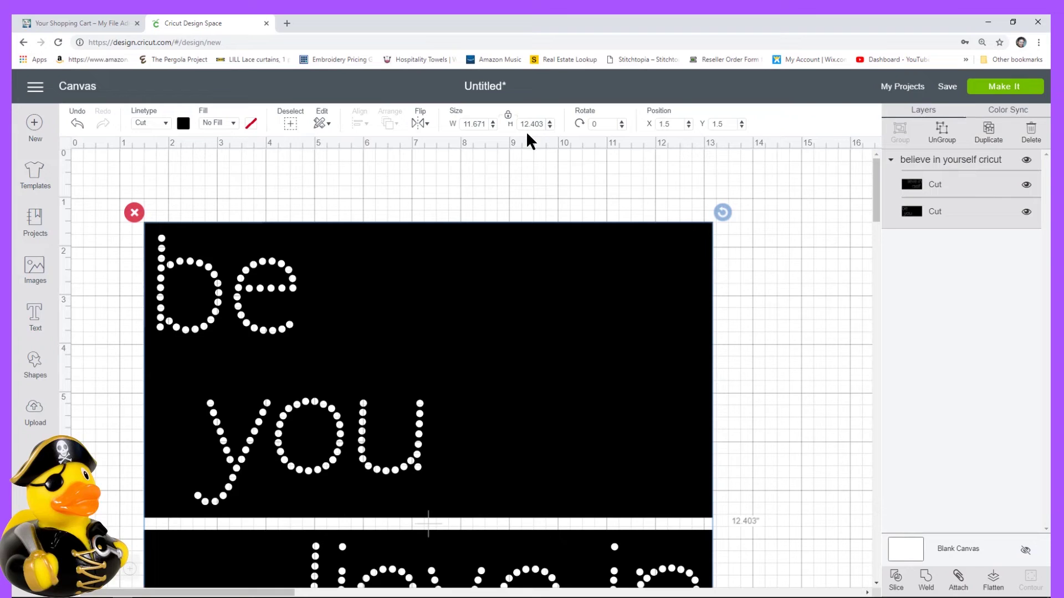
Set the width of the inserted design to 9.337 inches with its proportions locked.
click(487, 126)
key(BackSpace)
key(BackSpace)
key(BackSpace)
key(BackSpace)
key(BackSpace)
text(9.330)
key(BackSpace)
text(70)
key(Return)
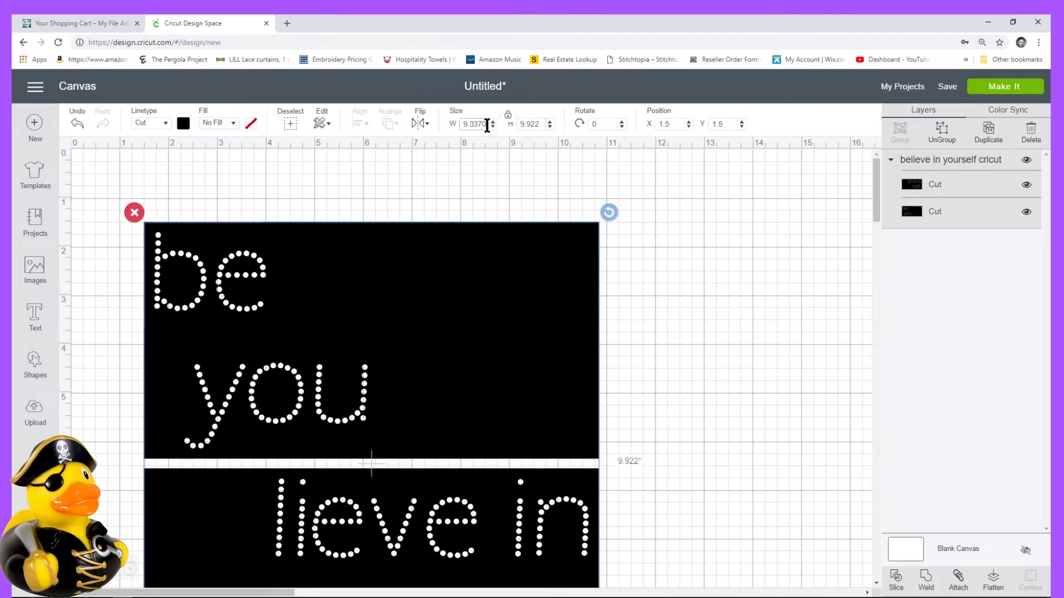
click(742, 342)
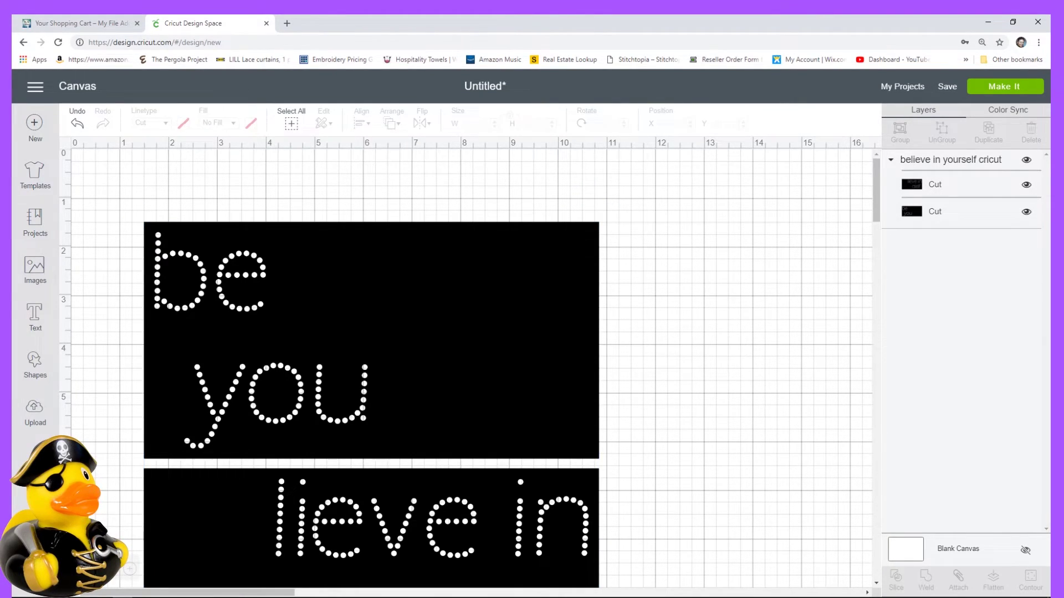
Preview the grouped templates on the 12" x 12" mat, continue to the machine connection stage and cancel the cut.
click(371, 463)
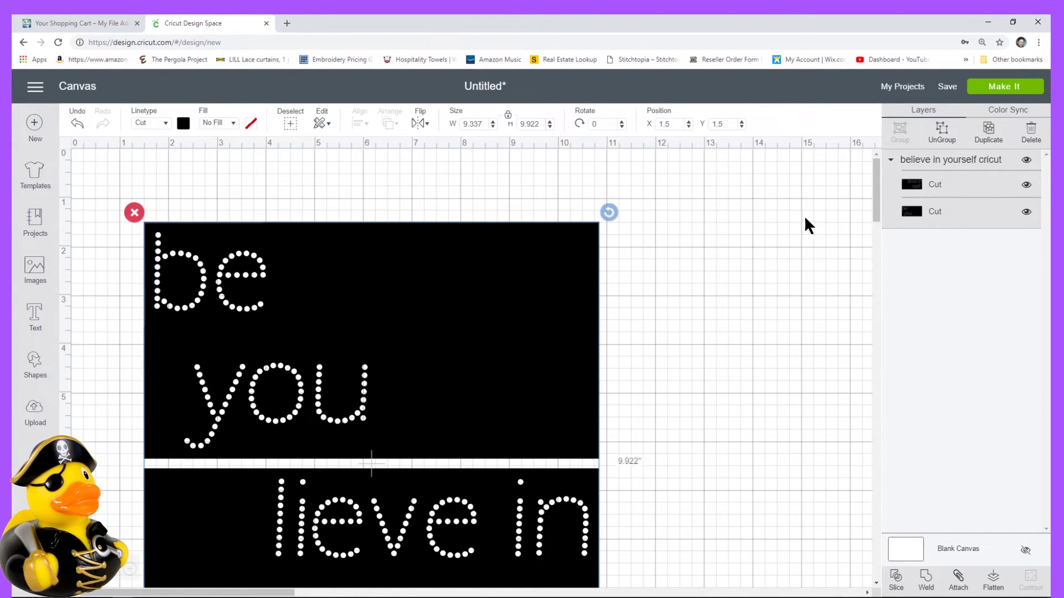
click(1017, 87)
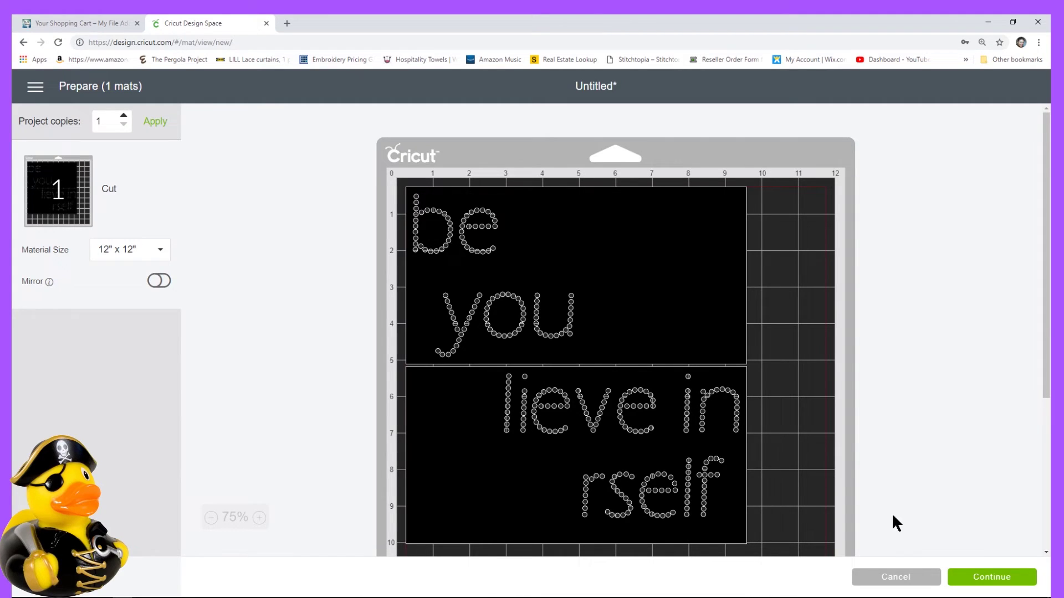
click(982, 578)
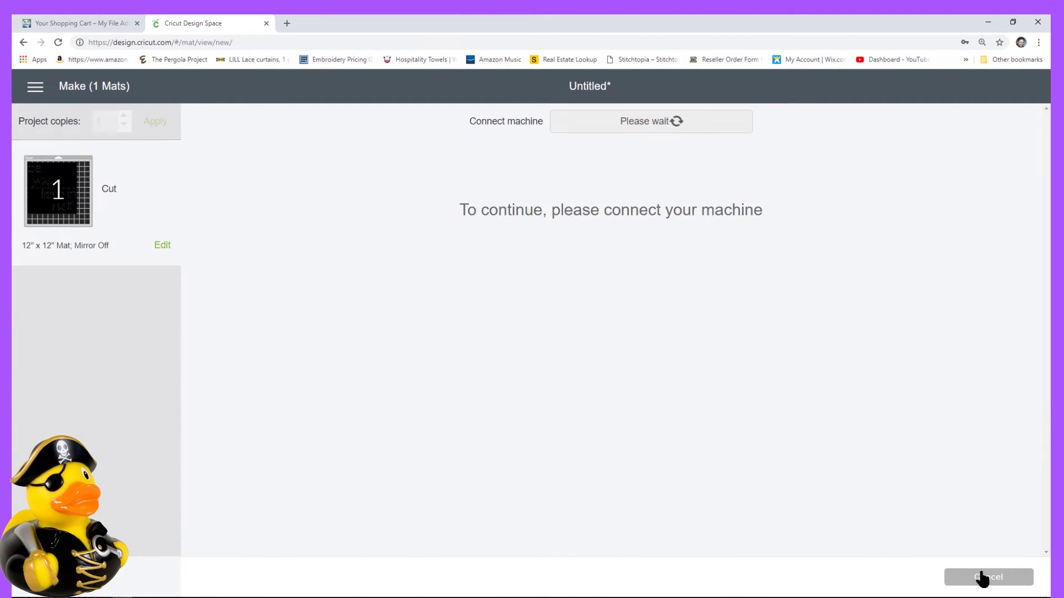
click(954, 581)
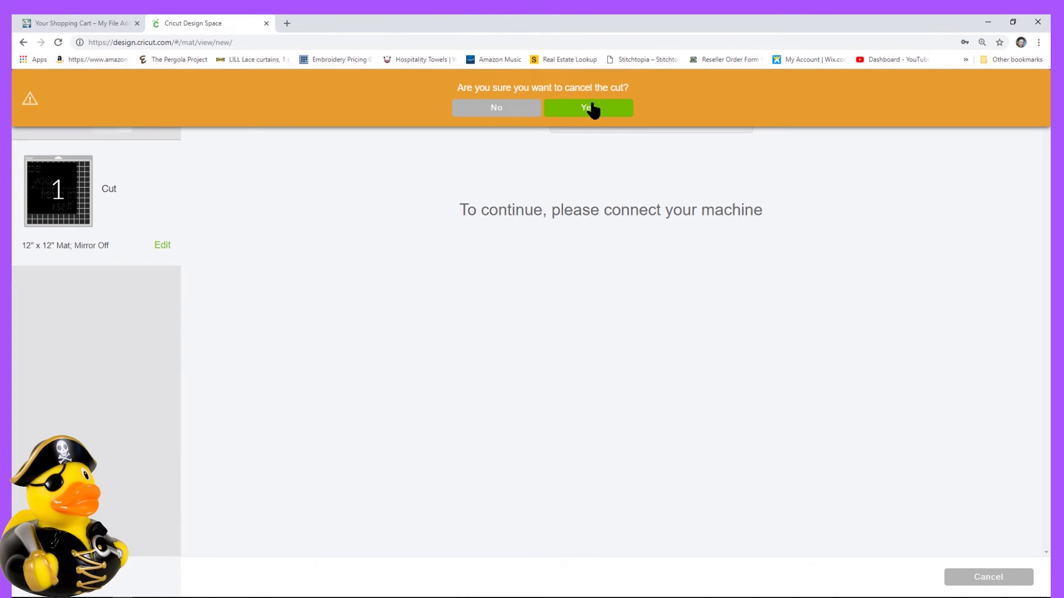
click(591, 105)
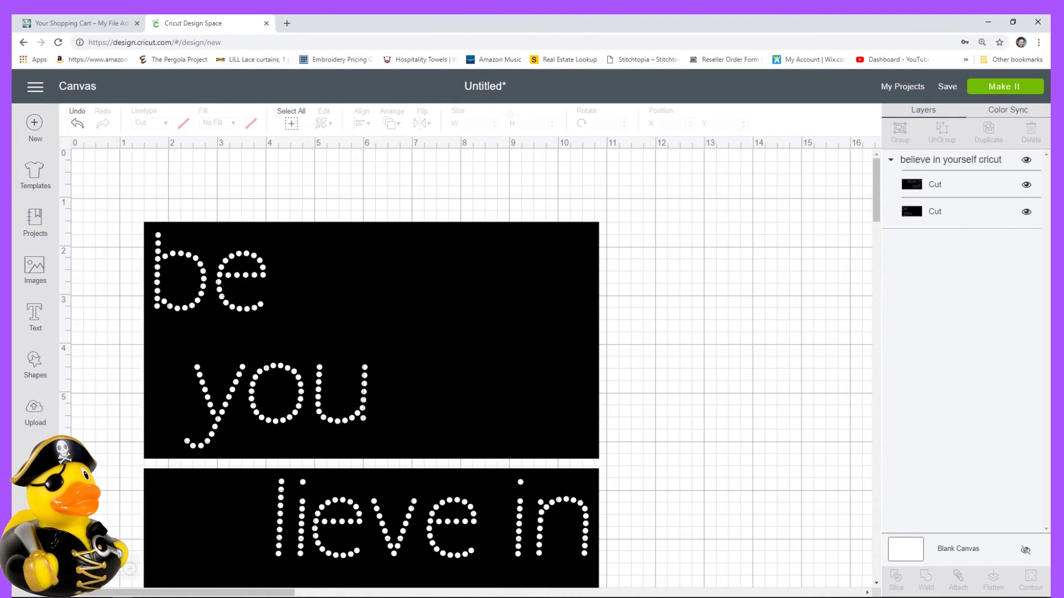
Ungroup the design into separate "be you" and "lieve in rself" templates and select each one individually to check.
click(371, 463)
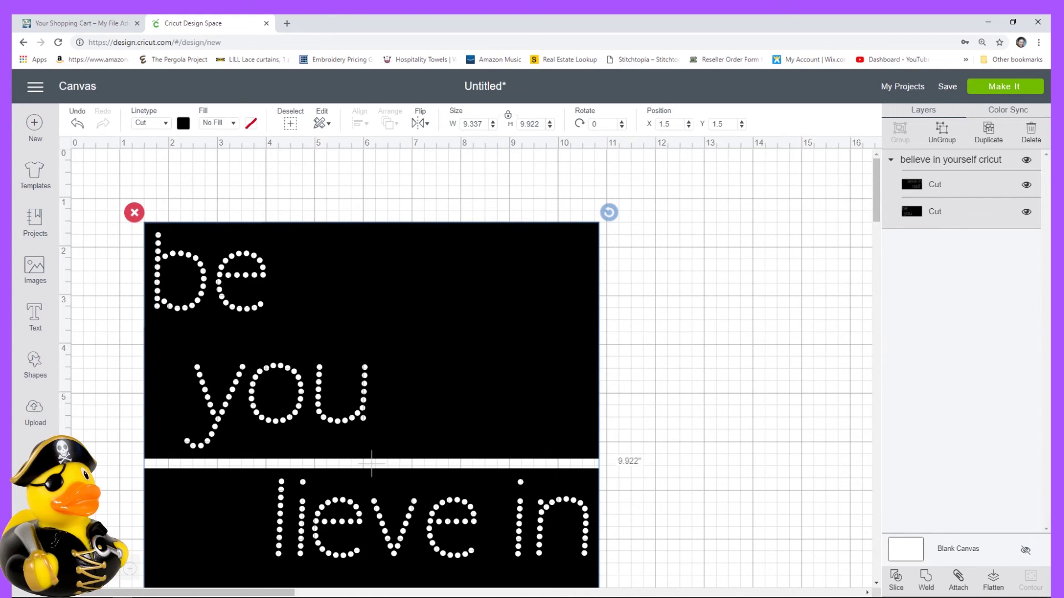
click(946, 136)
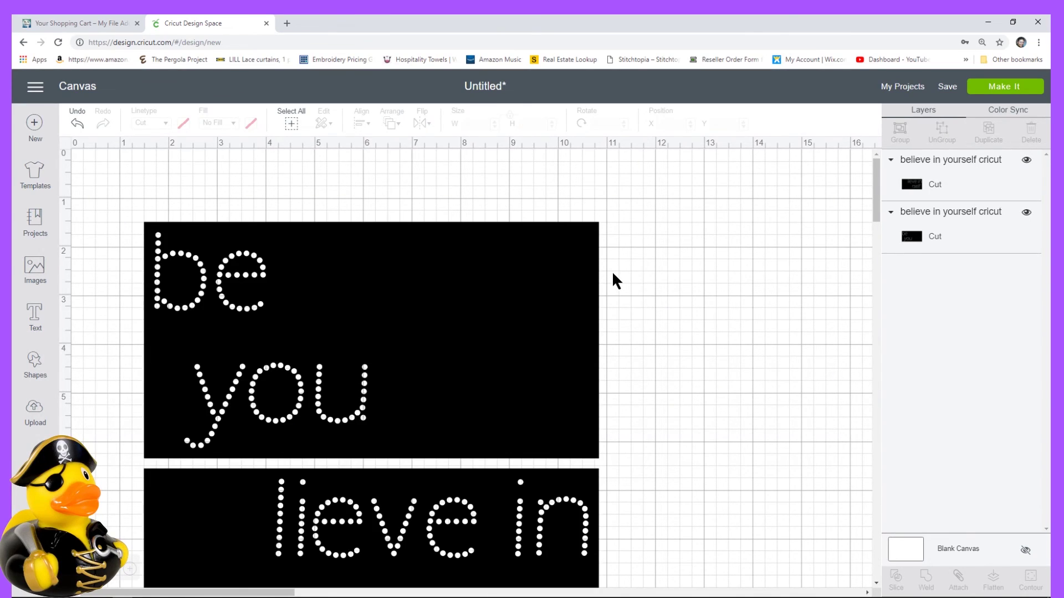
click(371, 340)
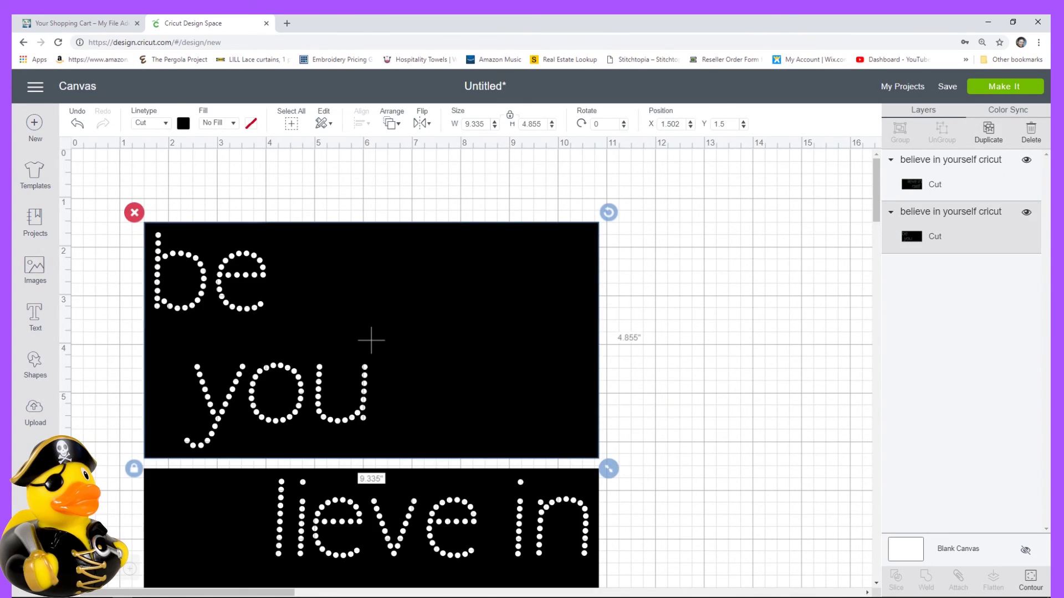
click(371, 582)
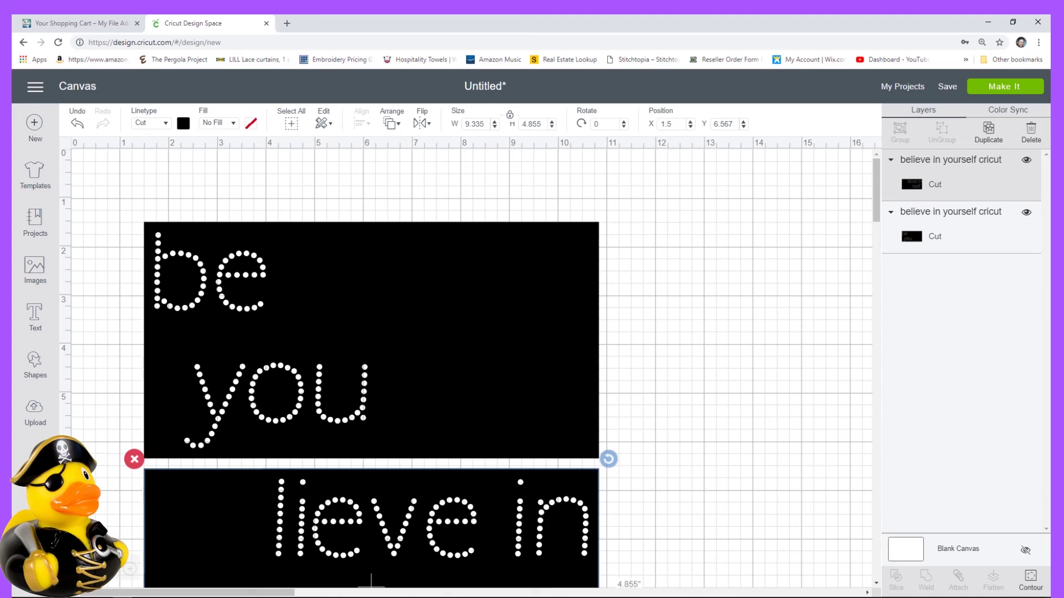
click(708, 396)
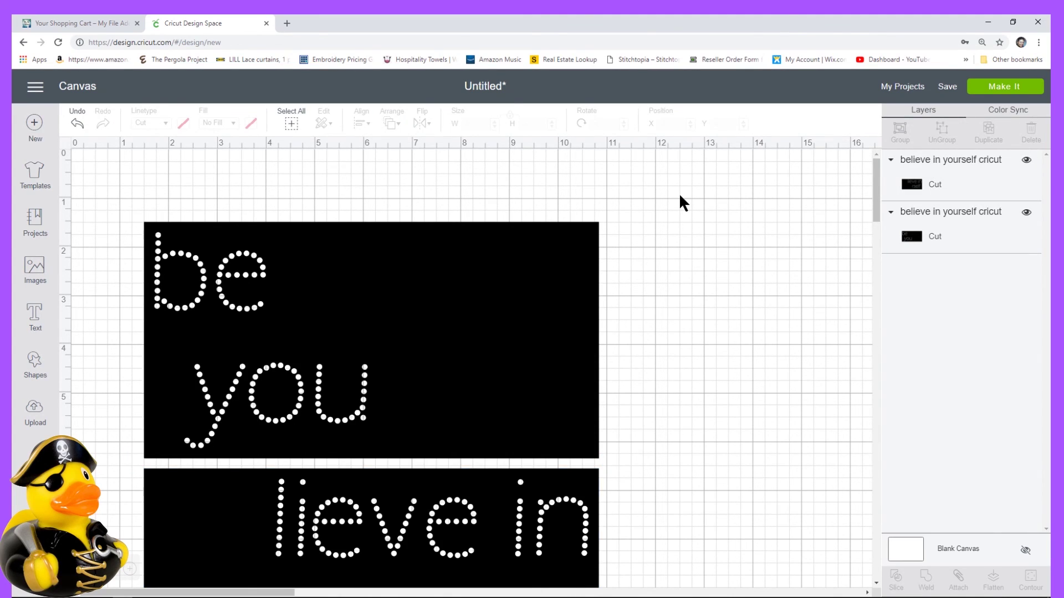
mouse_move(667, 596)
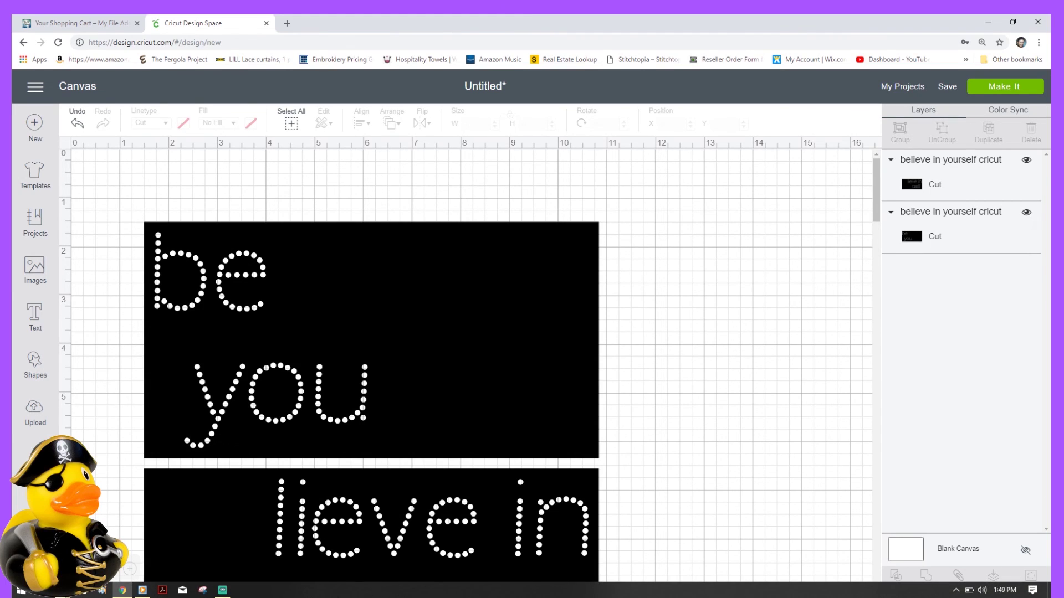